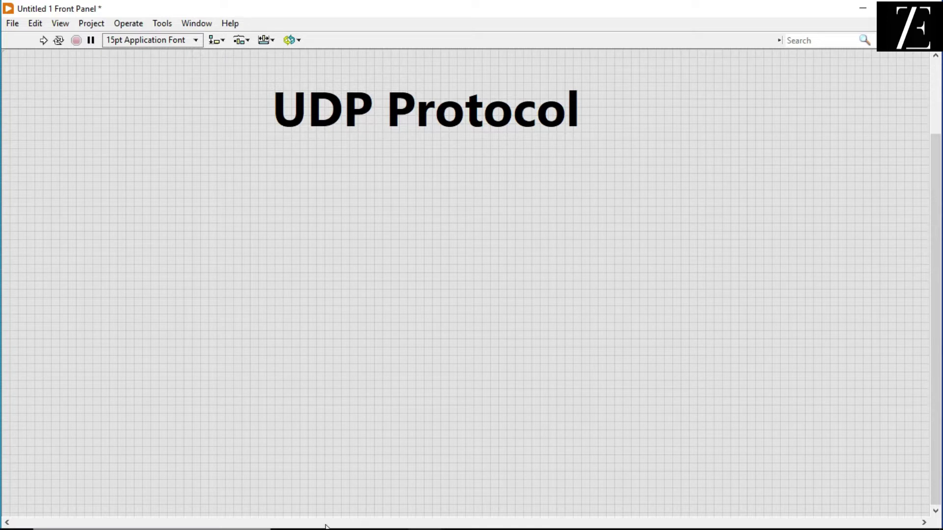
Step: Minimize the UDP Protocol front panel window
left_click(864, 9)
Step: Hide the block diagram, review Chrome's 'udp protocol' results, then return to the UDP Protocol front panel
left_click(871, 12)
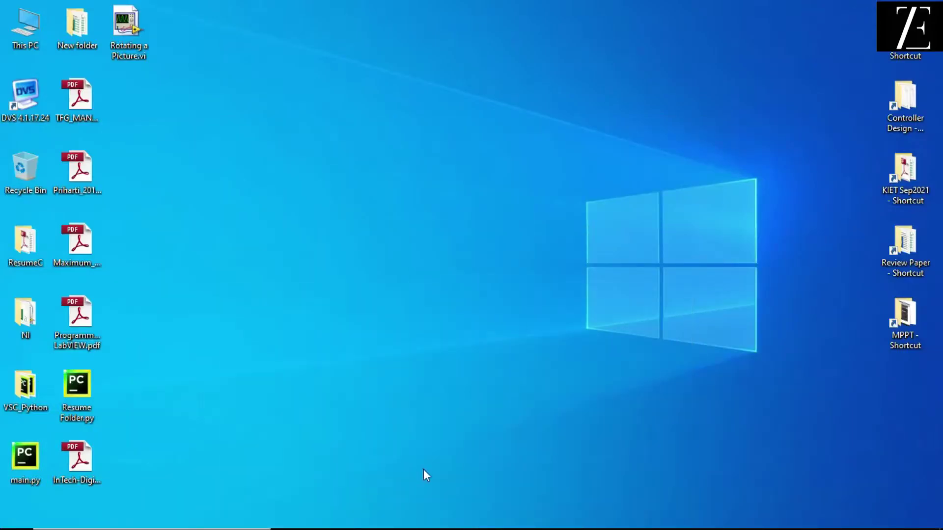
left_click(357, 522)
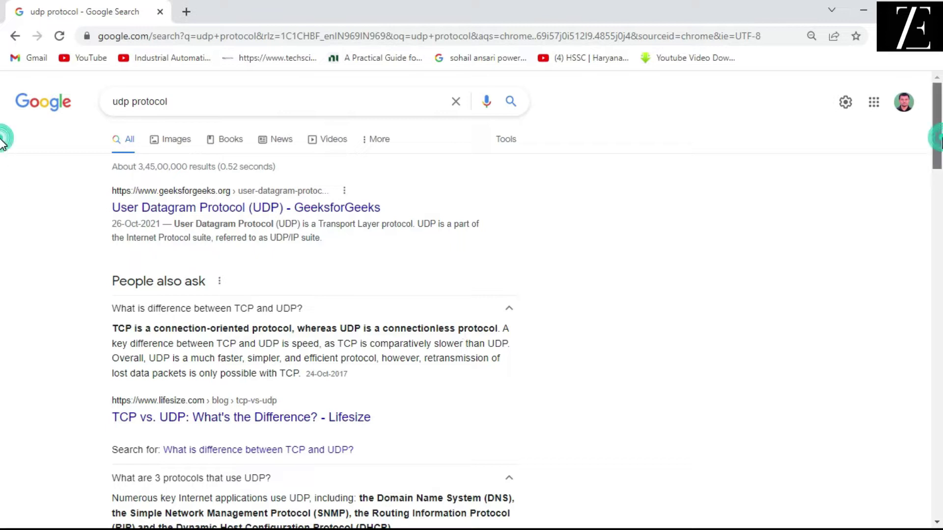
scroll(1, 163, "down", 1)
scroll(2, 162, "down", 1)
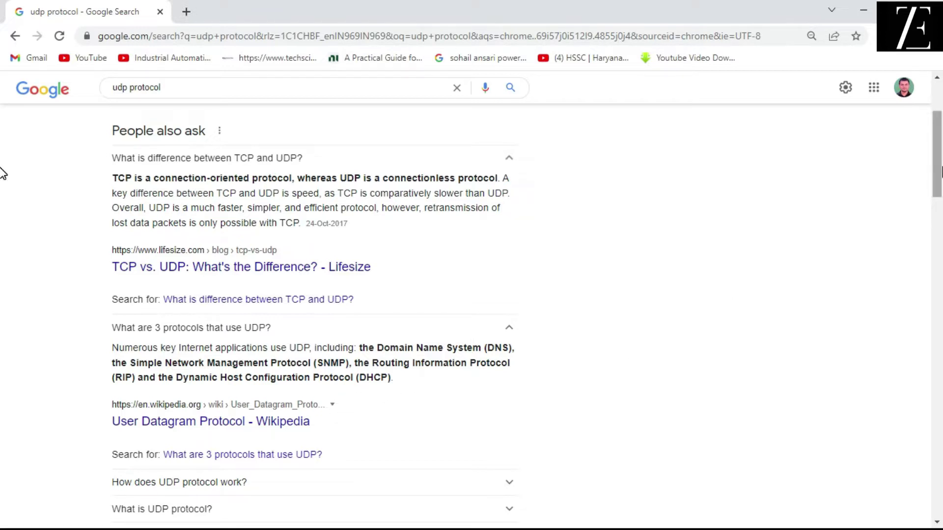
scroll(3, 169, "up", 2)
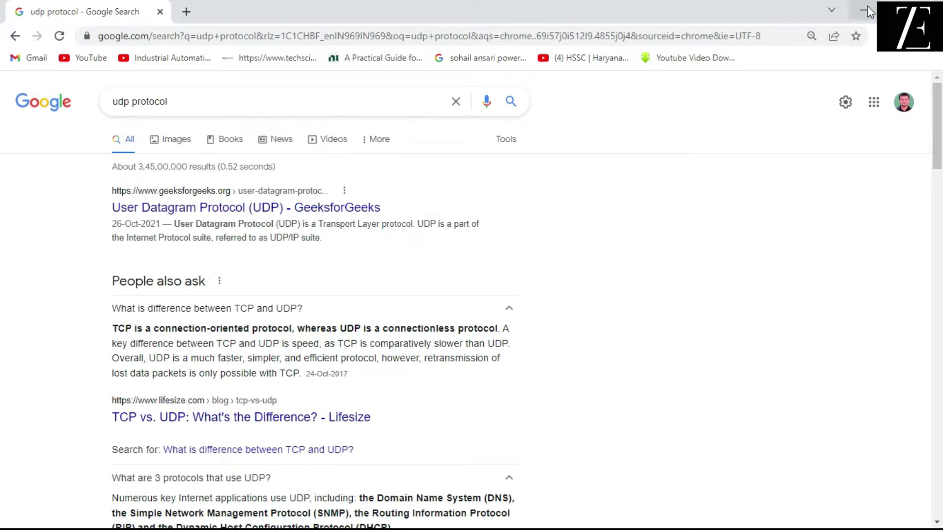
left_click(865, 10)
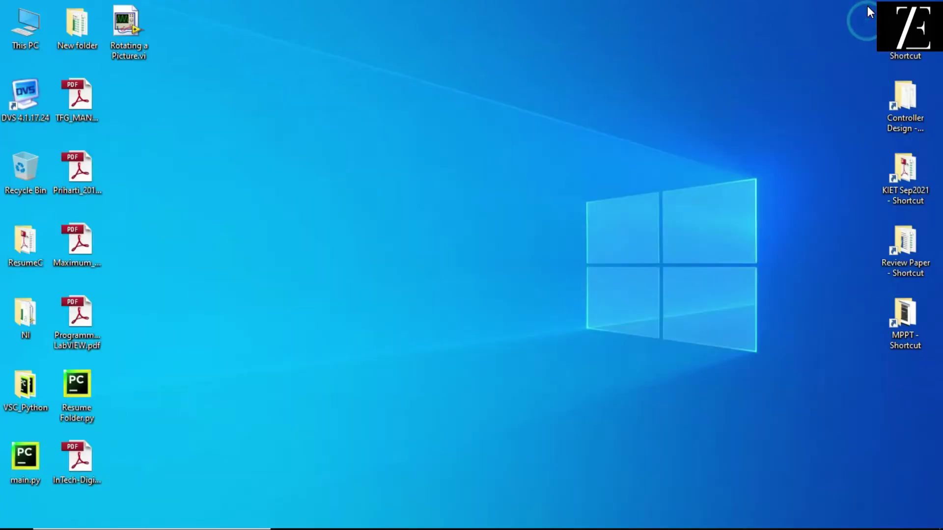
left_click(424, 518)
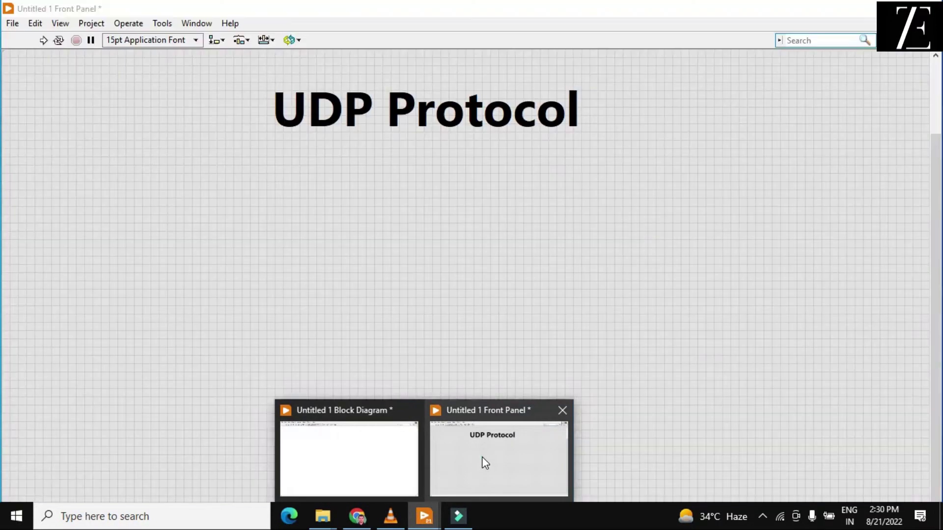
left_click(484, 462)
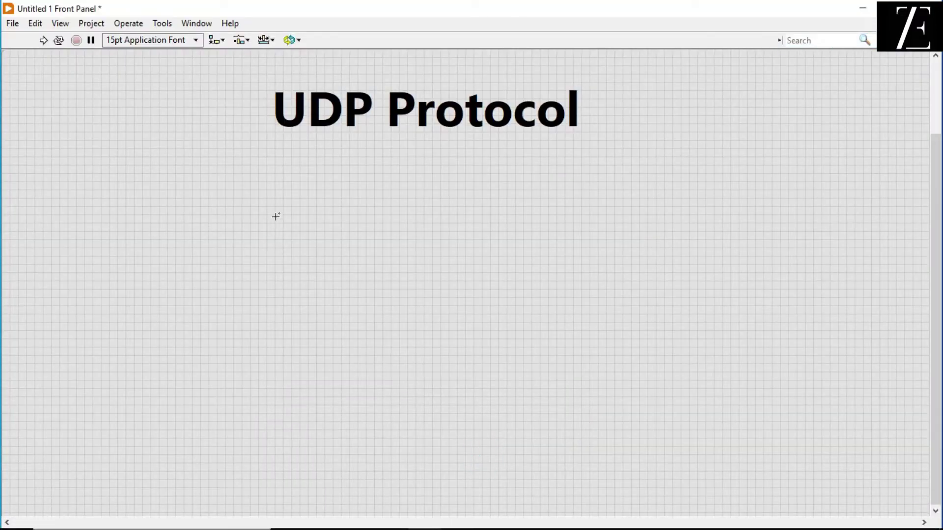
Step: Add a string control labelled 'IP address' below the front panel title
right_click(112, 190)
mouse_move(293, 158)
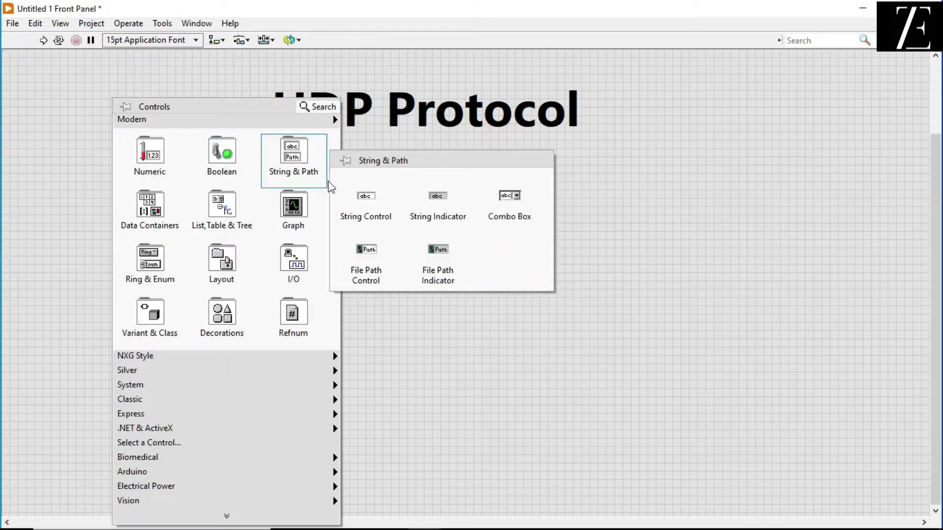
left_click(358, 220)
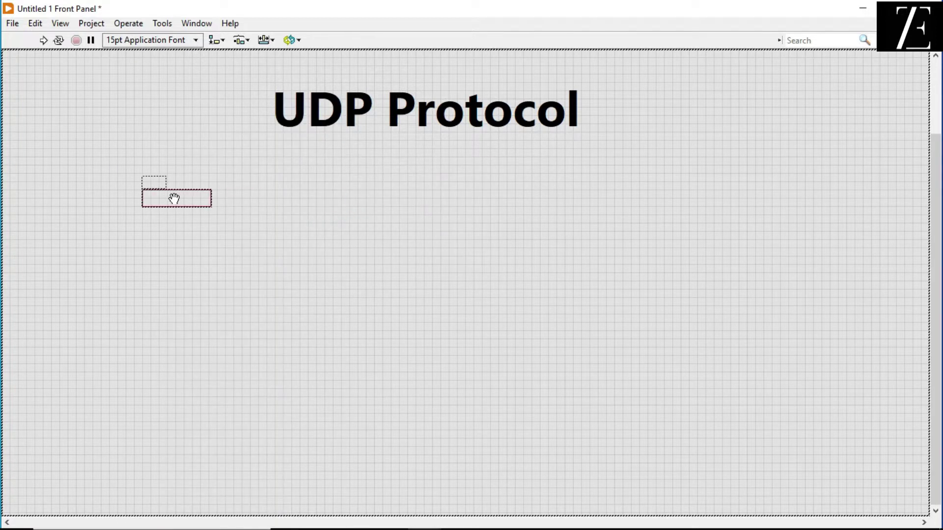
left_click(141, 193)
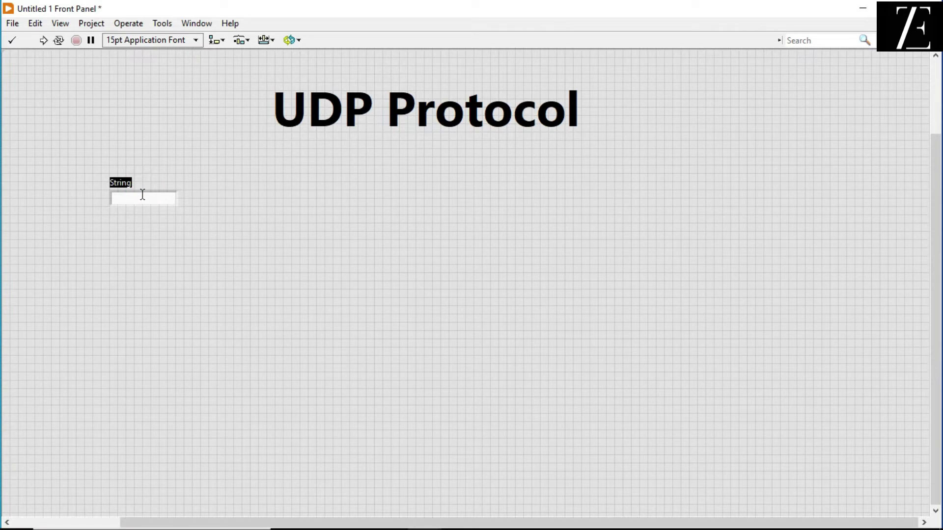
key("BackSpace")
type("IP ")
type("address")
left_click(203, 248)
Step: Add a second string control labelled 'Data' below IP address
right_click(204, 248)
mouse_move(384, 158)
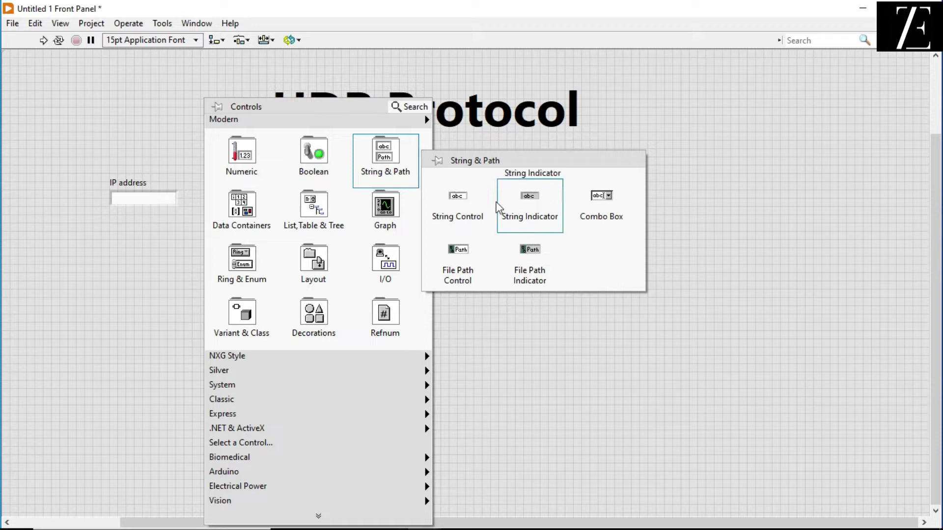
left_click(471, 201)
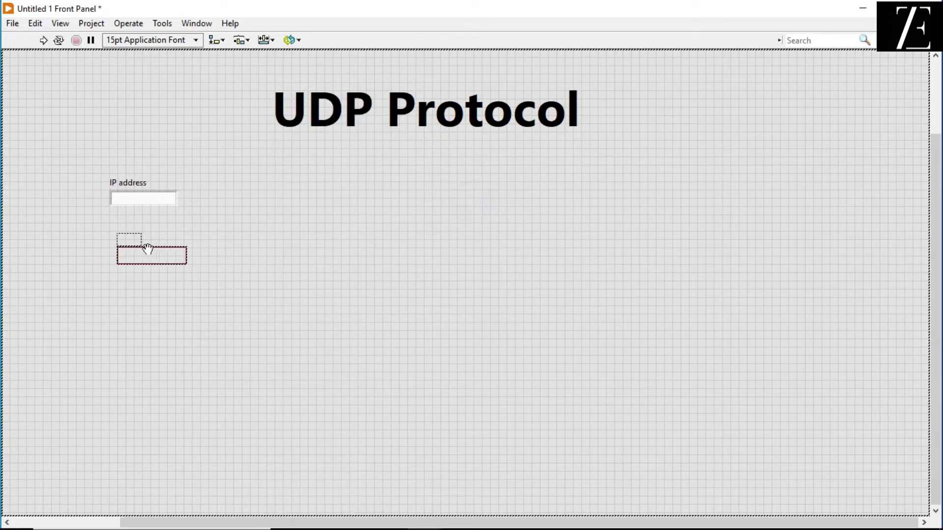
left_click(143, 249)
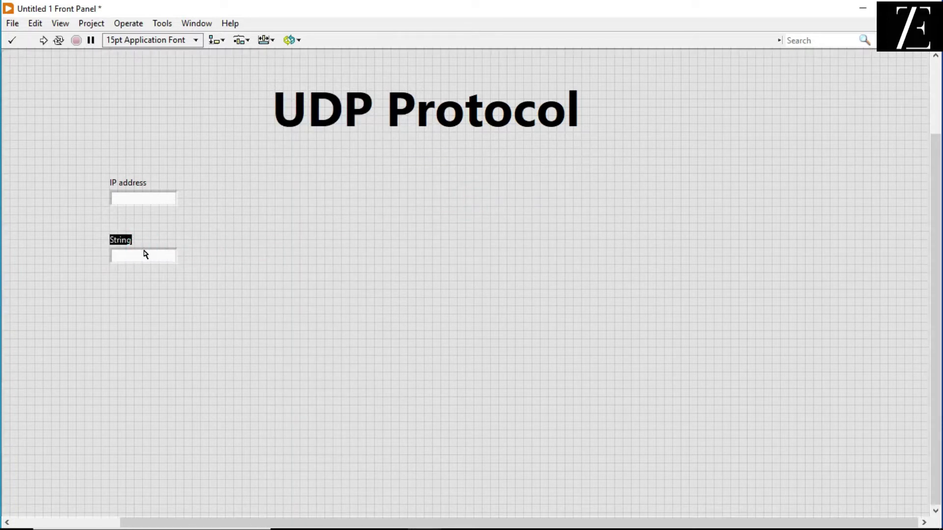
type("Data")
left_click(271, 231)
right_click(271, 230)
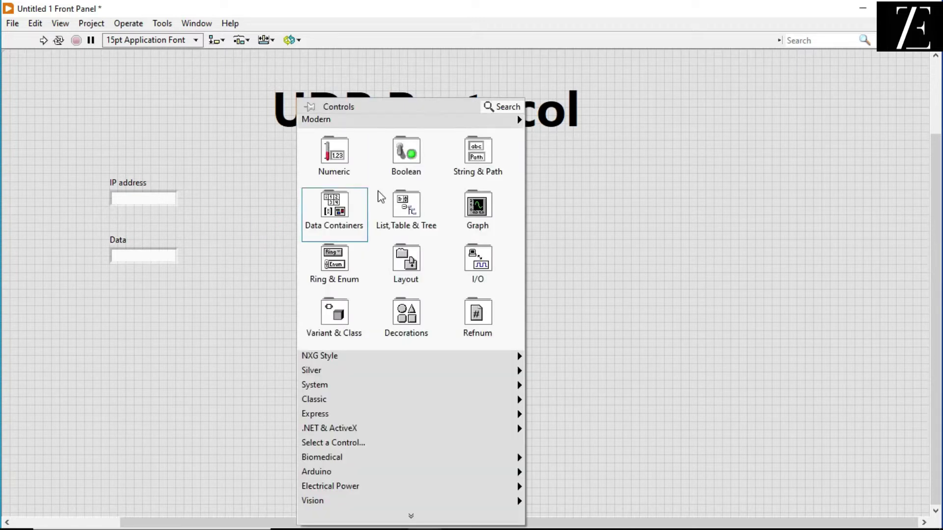
Step: Place a 'Data Read' string indicator right of Data and rename Data to 'DataWrite'
left_click(626, 210)
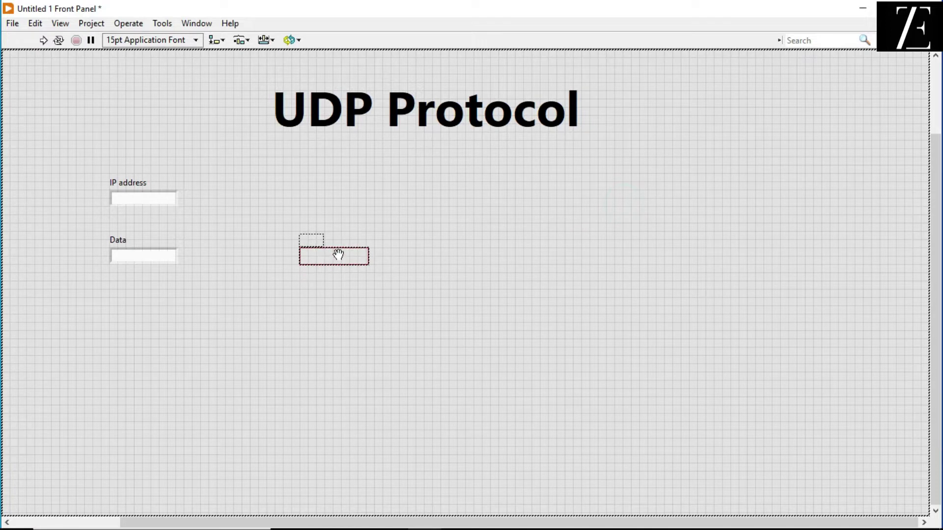
left_click(339, 255)
type("Dat")
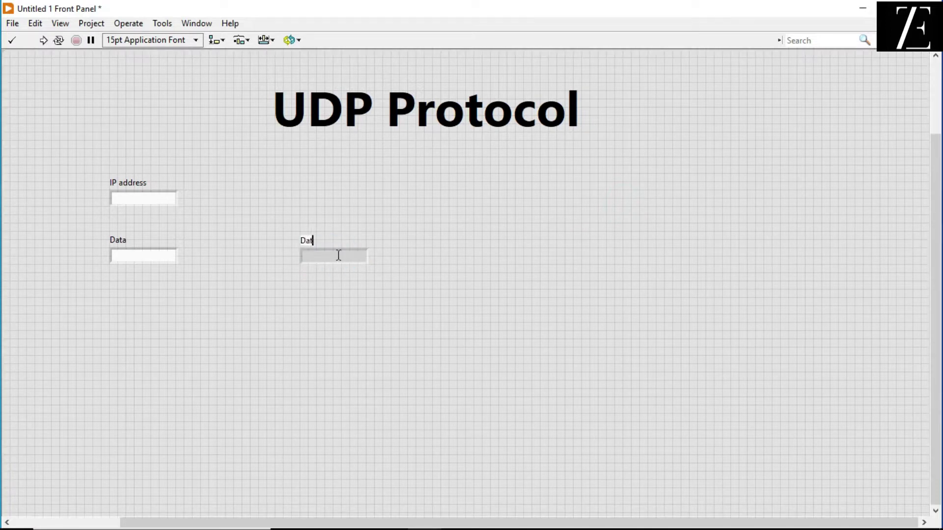
type("a ")
type("Read")
double_click(122, 241)
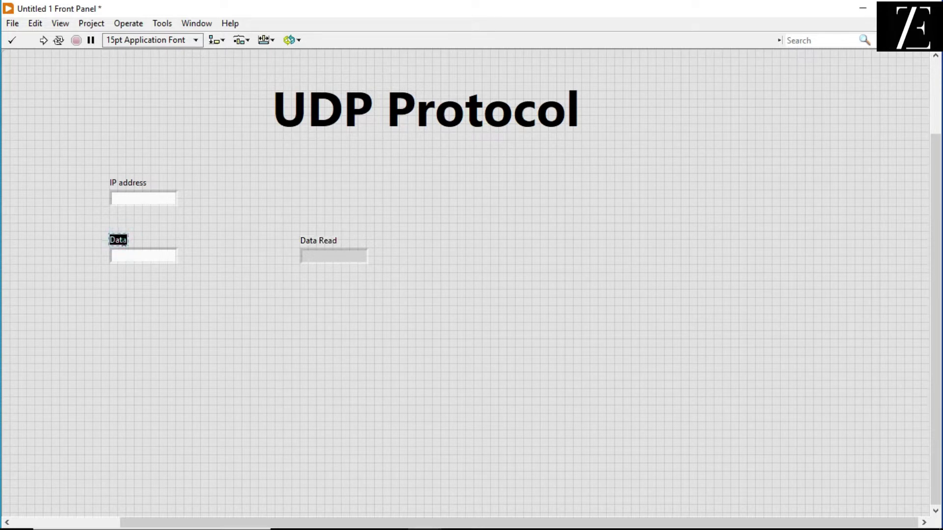
key("End")
type("Wro")
key("BackSpace")
left_click(209, 285)
key("BackSpace")
type("e")
Step: Enlarge the DataWrite and Data Read boxes and move Data Read further right
left_click(236, 283)
left_click(174, 260)
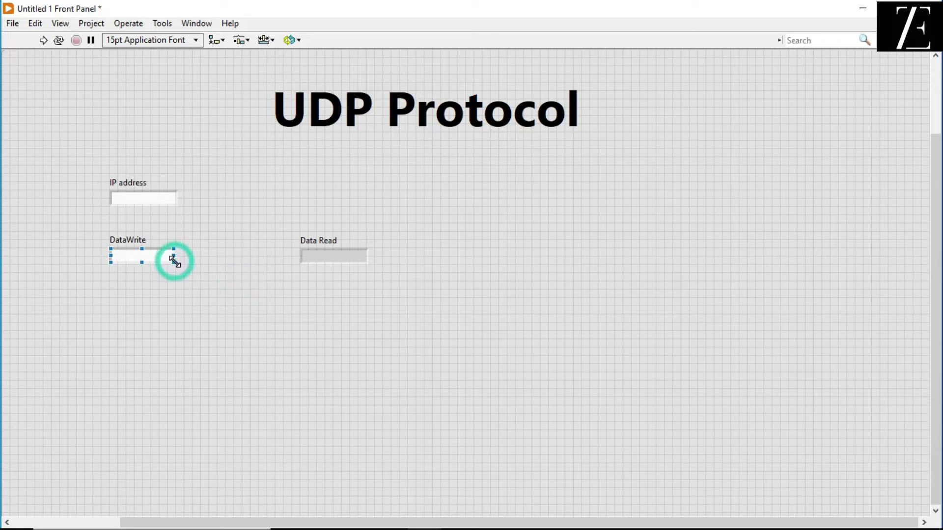
left_click_drag(174, 260, 259, 321)
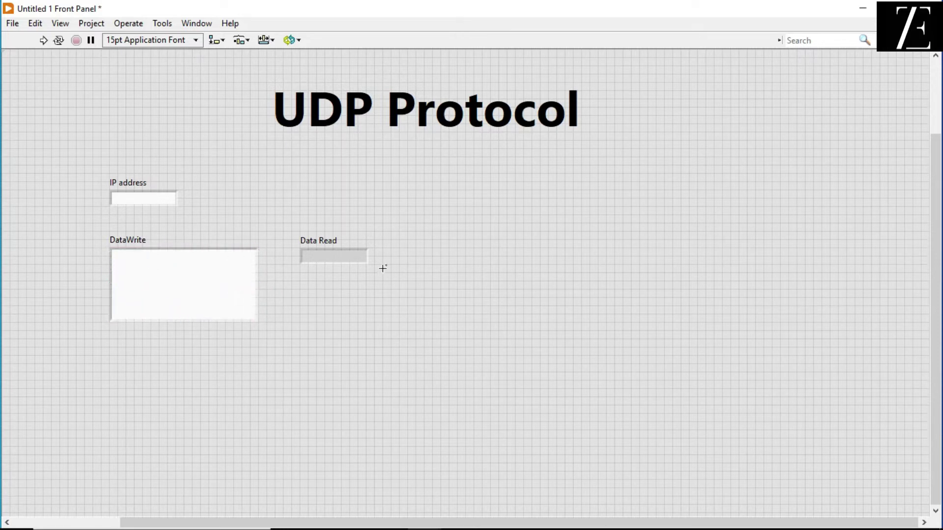
left_click_drag(368, 263, 413, 317)
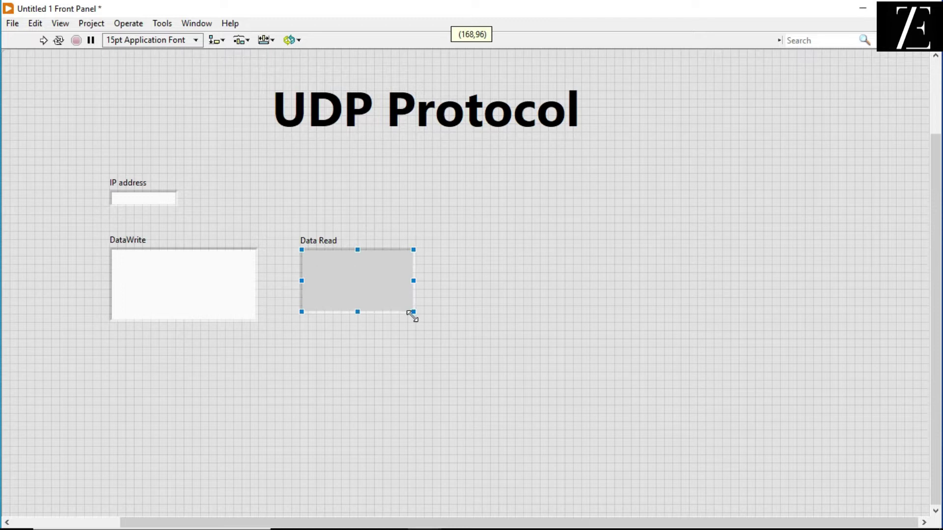
mouse_move(414, 274)
left_mouse_down()
mouse_move(785, 281)
mouse_move(578, 264)
left_mouse_up()
left_click(702, 266)
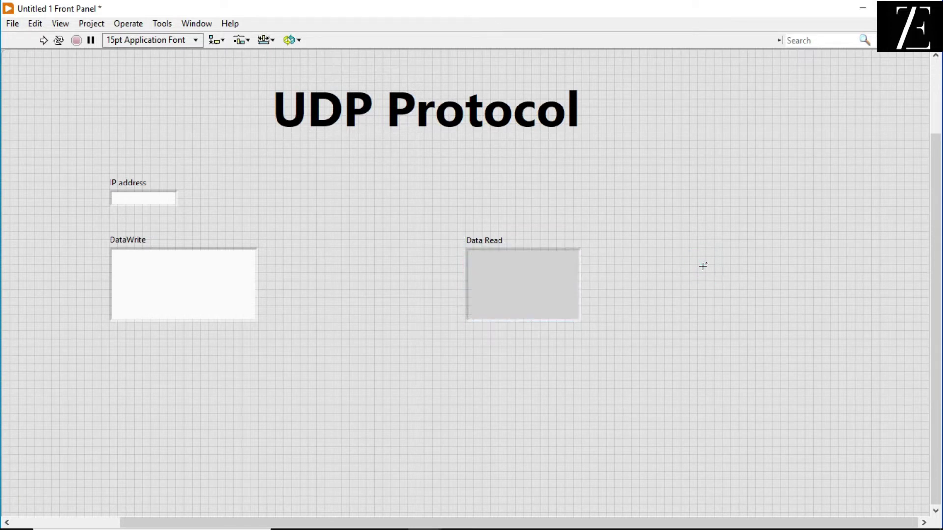
left_click_drag(703, 266, 285, 242)
Step: Widen the IP address control and switch to the block diagram
left_click(177, 205)
left_click_drag(179, 205, 217, 205)
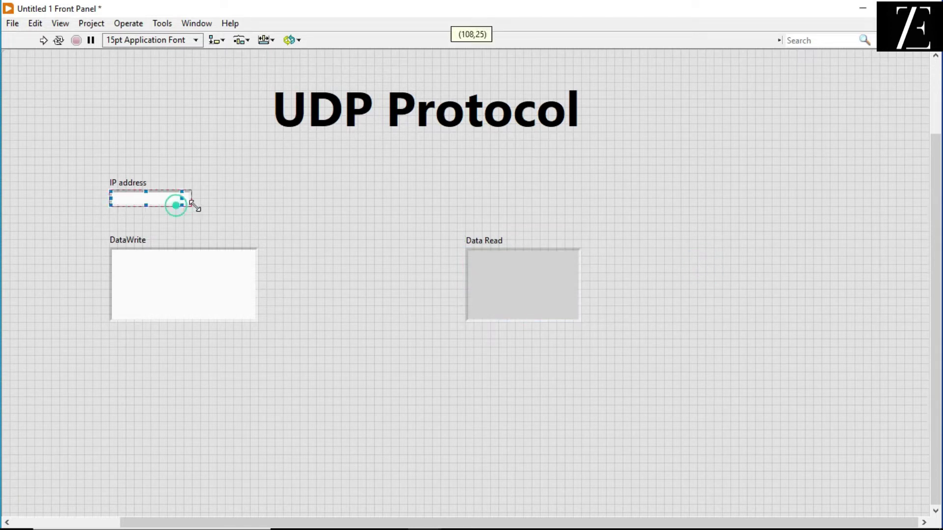
left_click(328, 193)
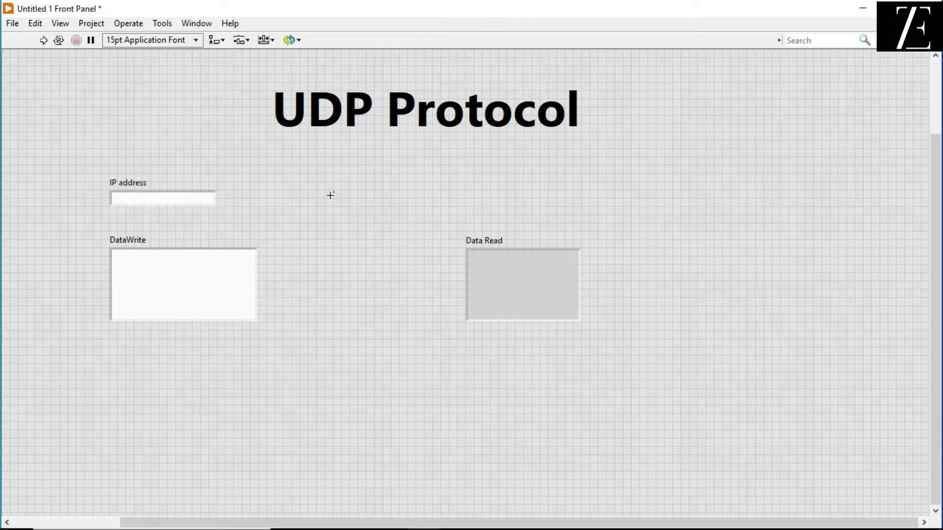
key("ctrl+e")
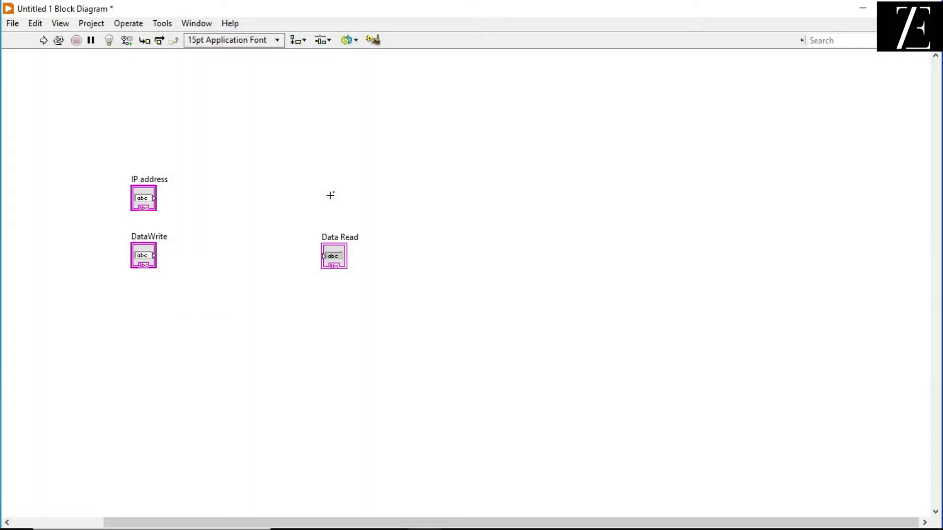
Step: Place a UDP Open node on the block diagram with its label shown
right_click(394, 163)
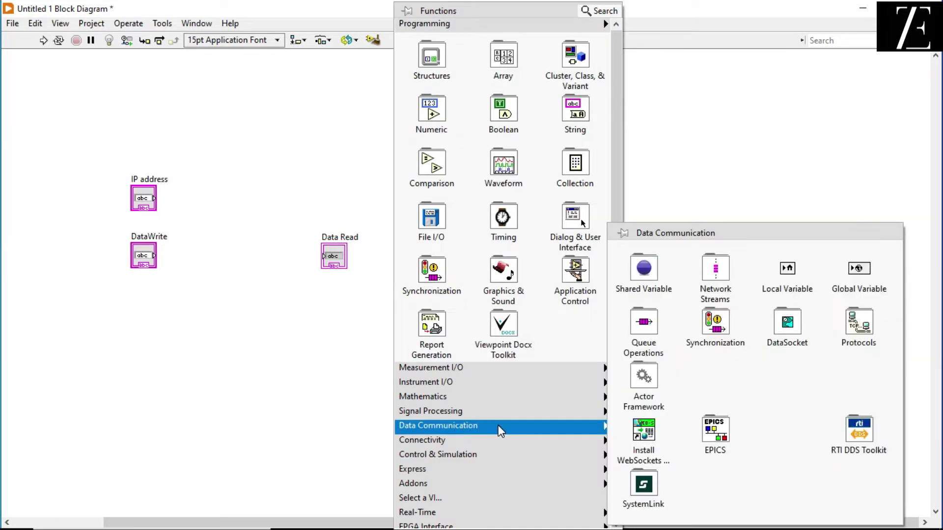
mouse_move(858, 332)
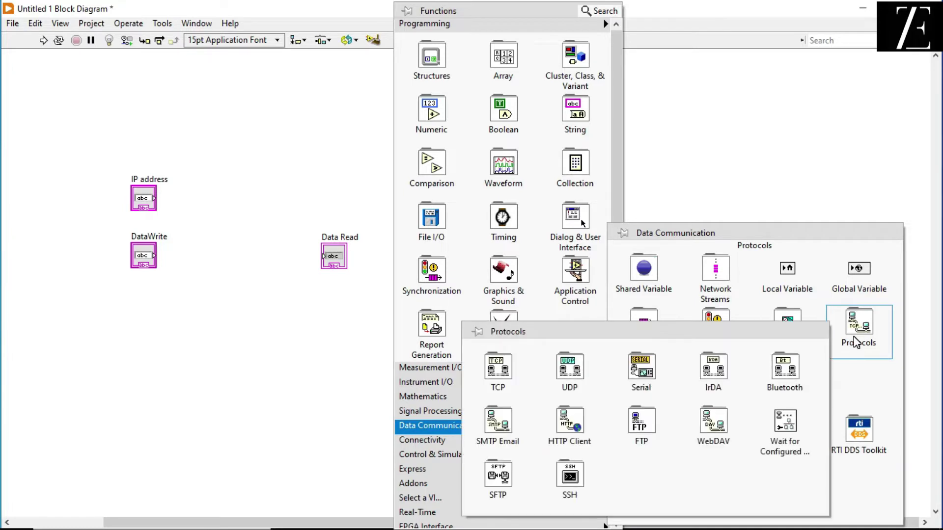
mouse_move(569, 372)
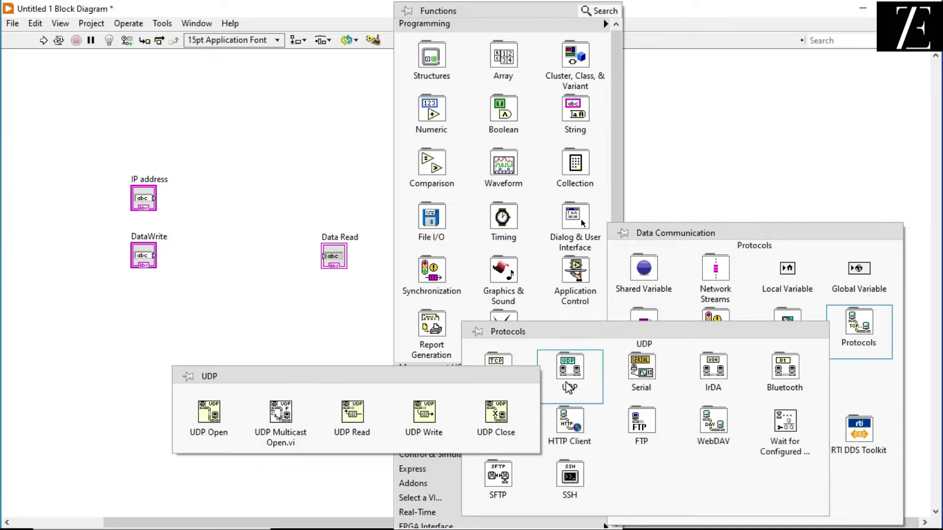
left_click(185, 376)
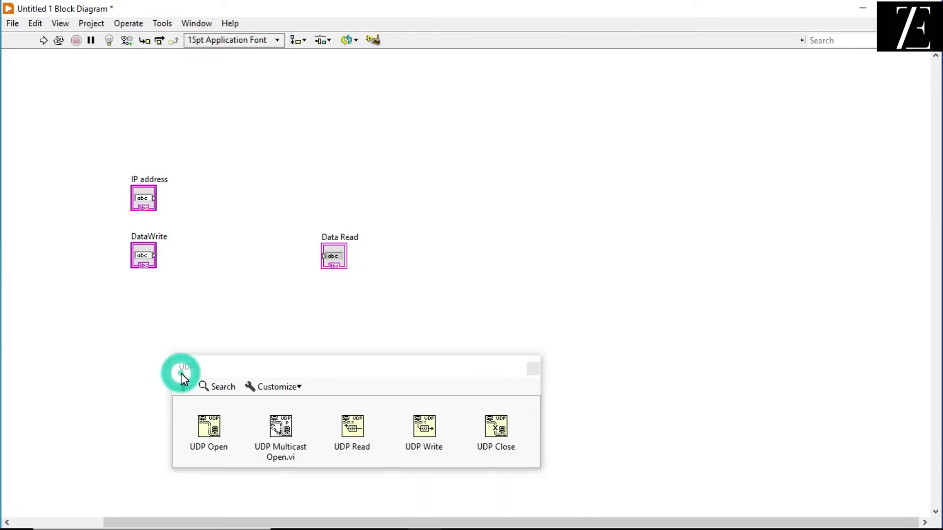
left_click_drag(208, 428, 280, 144)
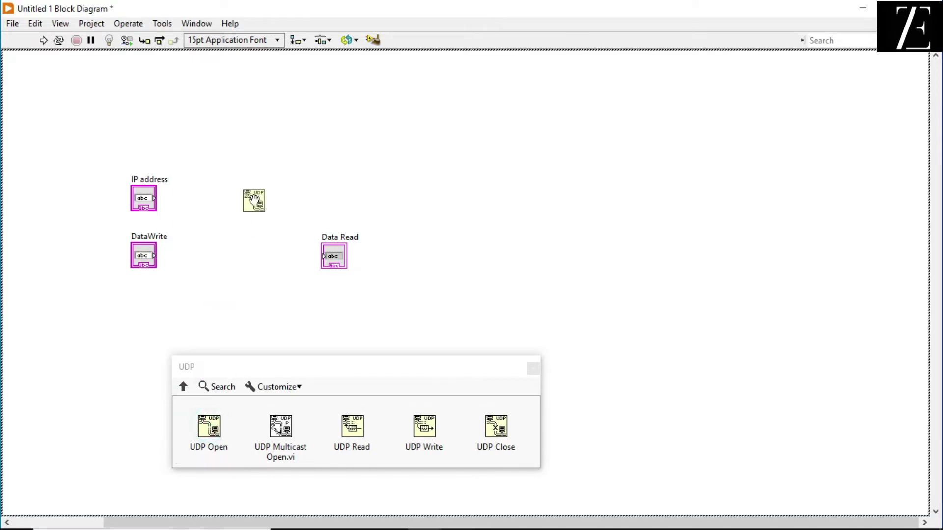
left_click(276, 134)
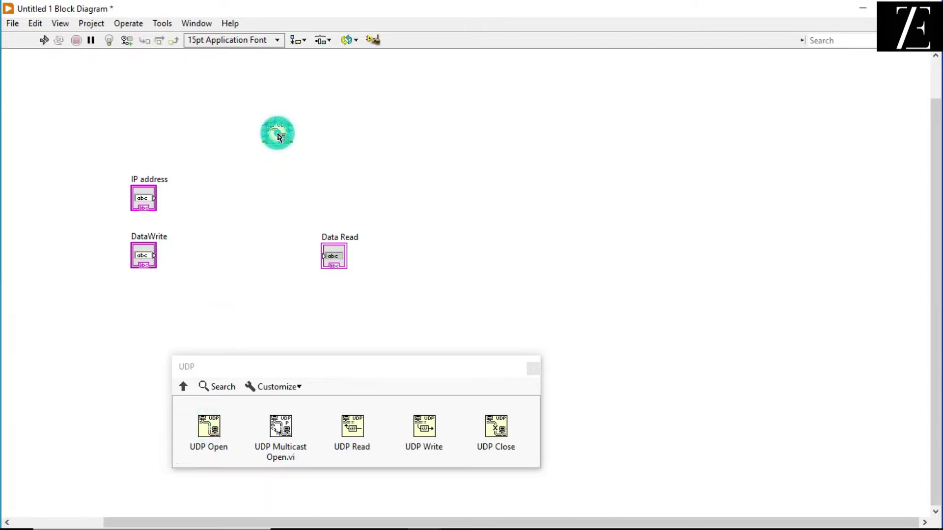
right_click(281, 137)
mouse_move(315, 139)
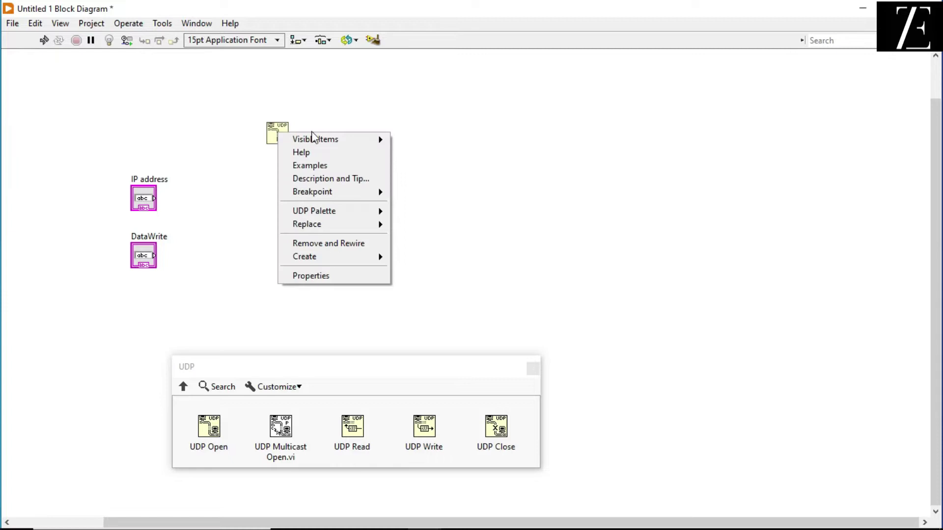
left_click(410, 140)
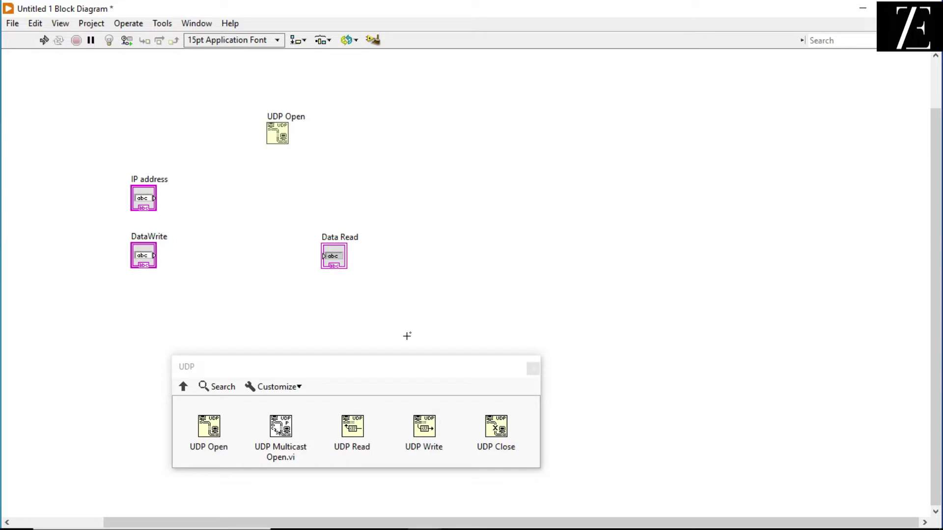
Step: Add UDP Write and UDP Close, chaining connection IDs from UDP Open through Write to Close
left_click(423, 435)
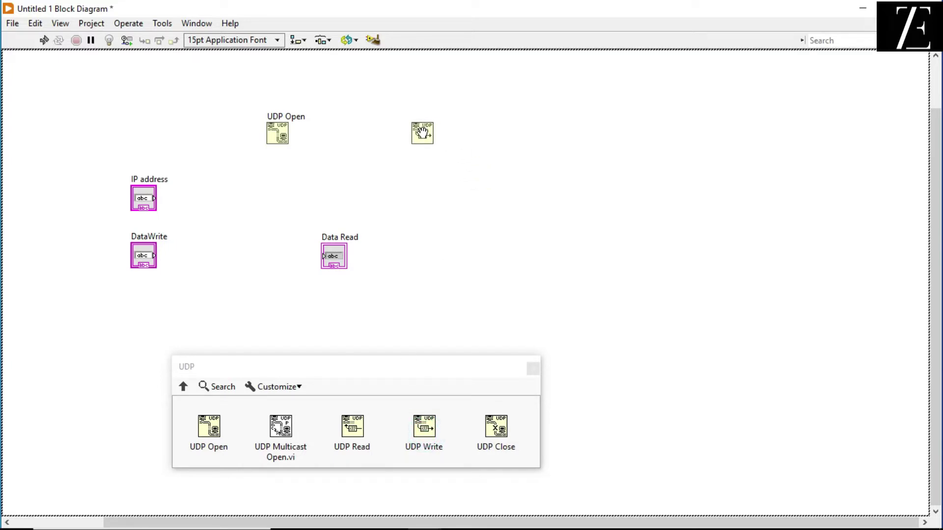
left_click(418, 136)
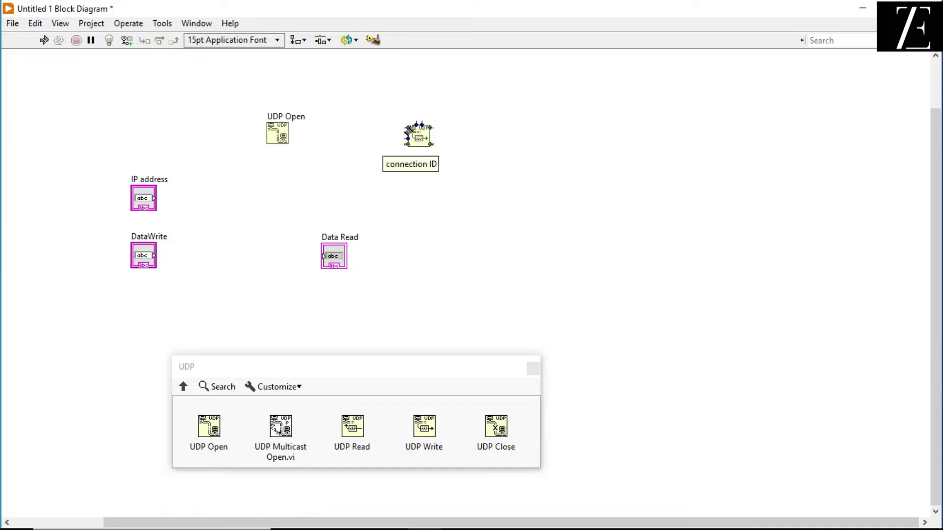
left_click(407, 127)
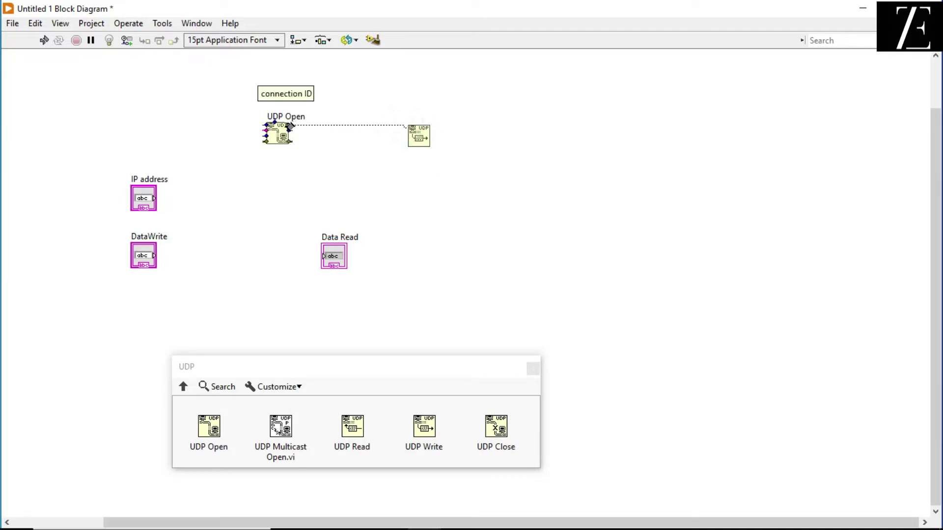
left_click(288, 127)
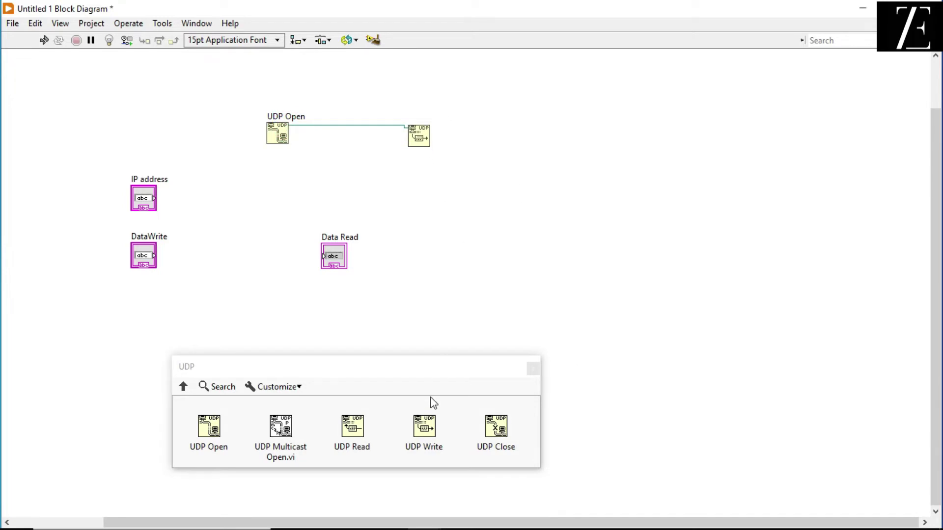
left_click(499, 427)
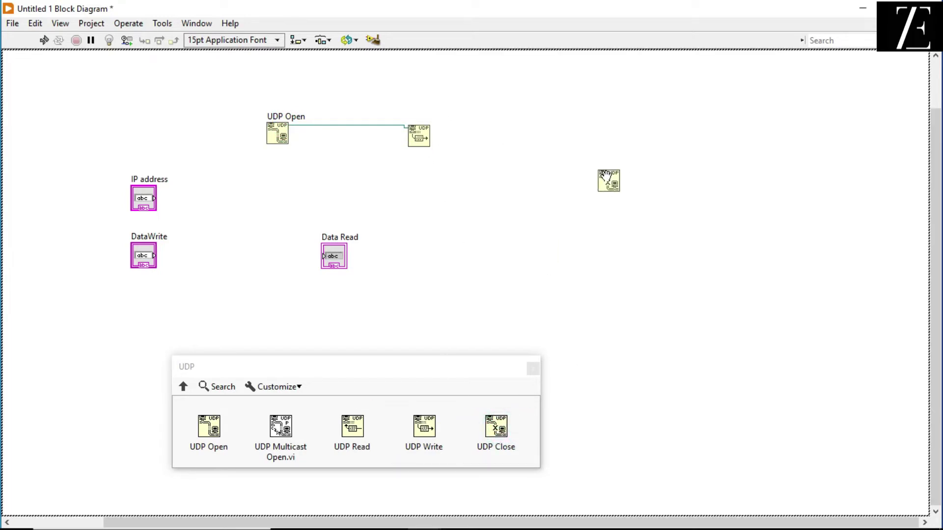
left_click(580, 135)
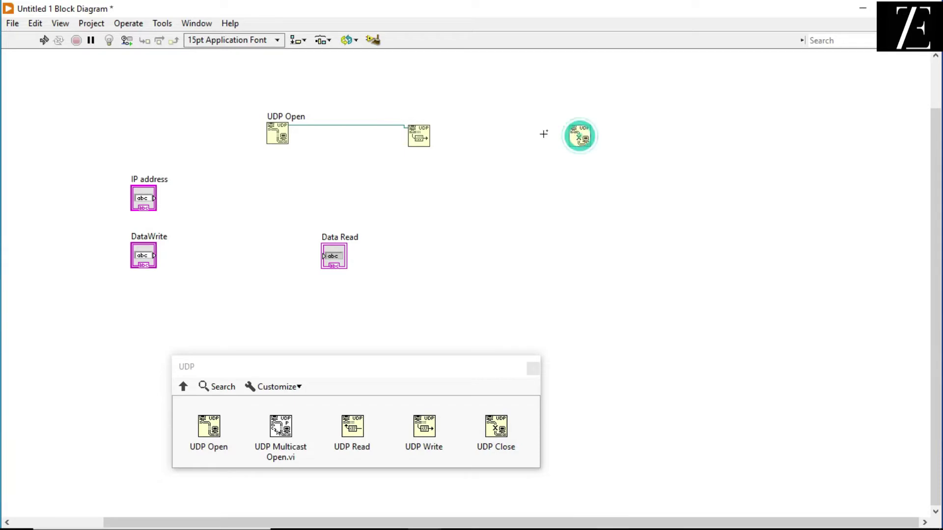
left_click(428, 127)
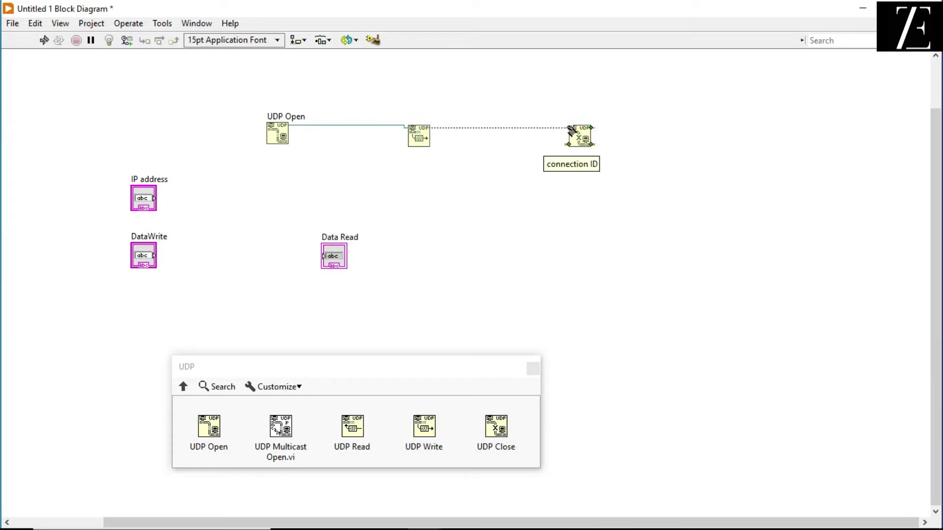
left_click(572, 131)
Step: Draw a While Loop around UDP Write and move the Data Read terminal down-left
right_click(476, 159)
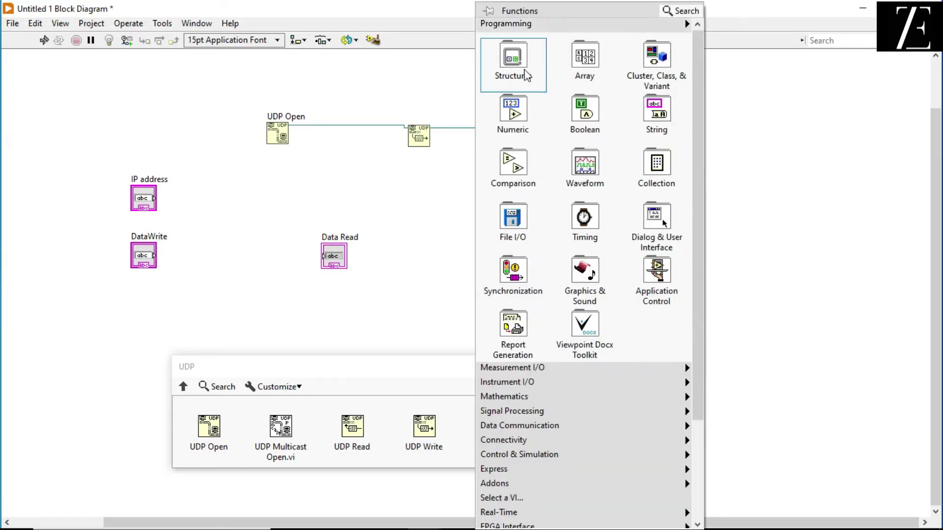
mouse_move(513, 63)
left_click(650, 106)
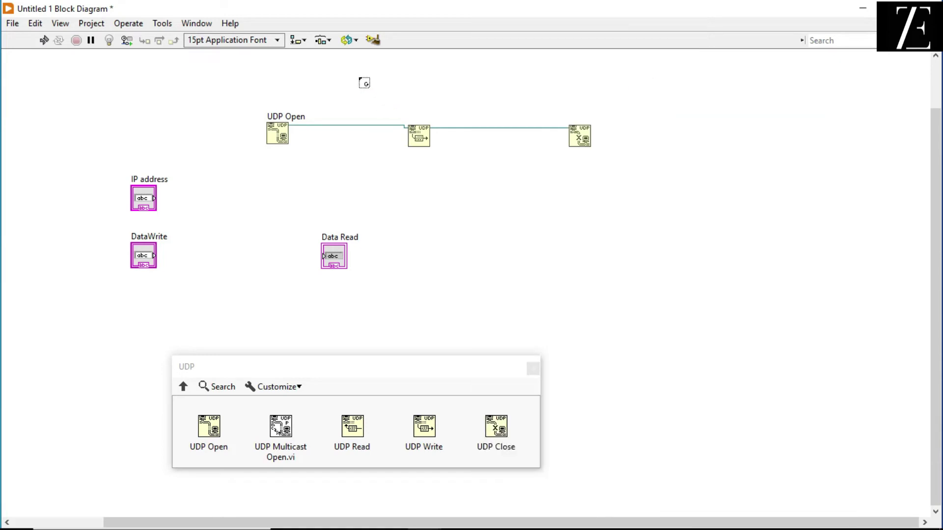
left_click_drag(350, 76, 518, 221)
left_click_drag(337, 261, 223, 313)
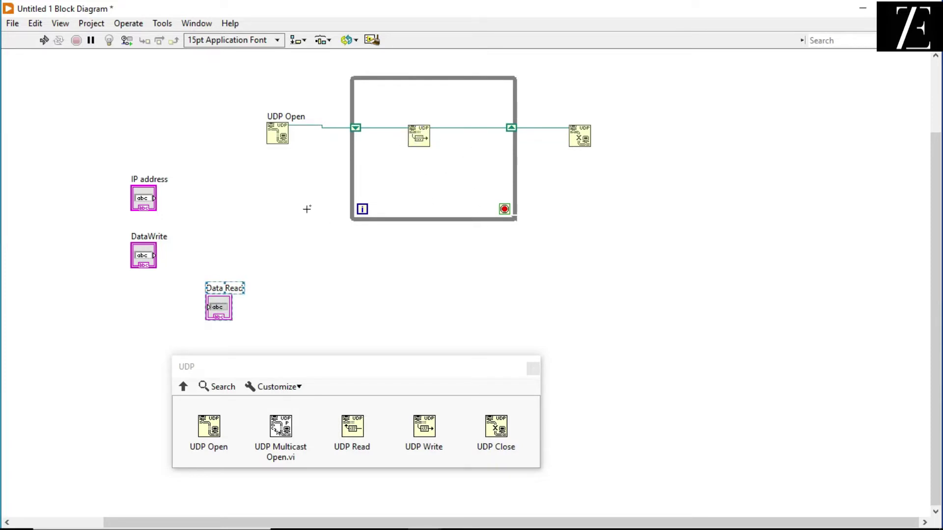
Step: Move DataWrite into the loop wired to UDP Write's data input, and move IP address inside
left_click_drag(149, 254, 396, 173)
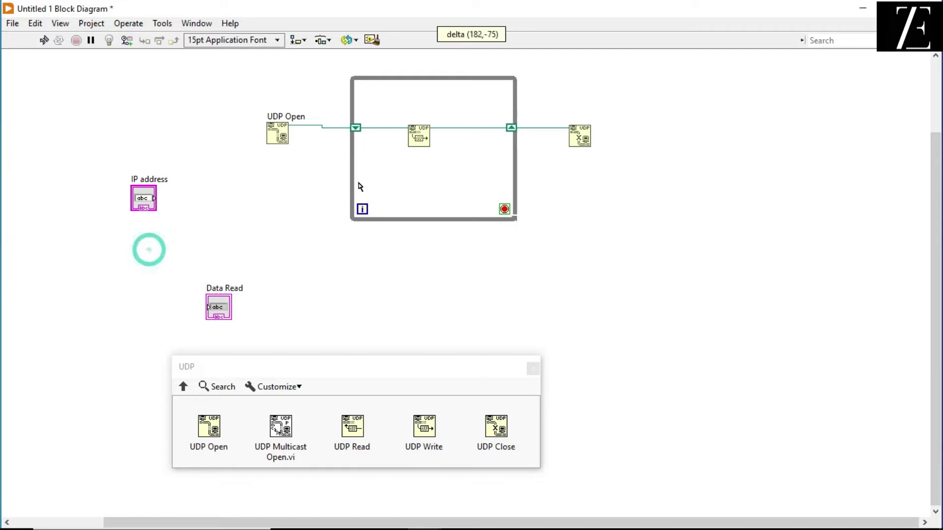
left_click(384, 171)
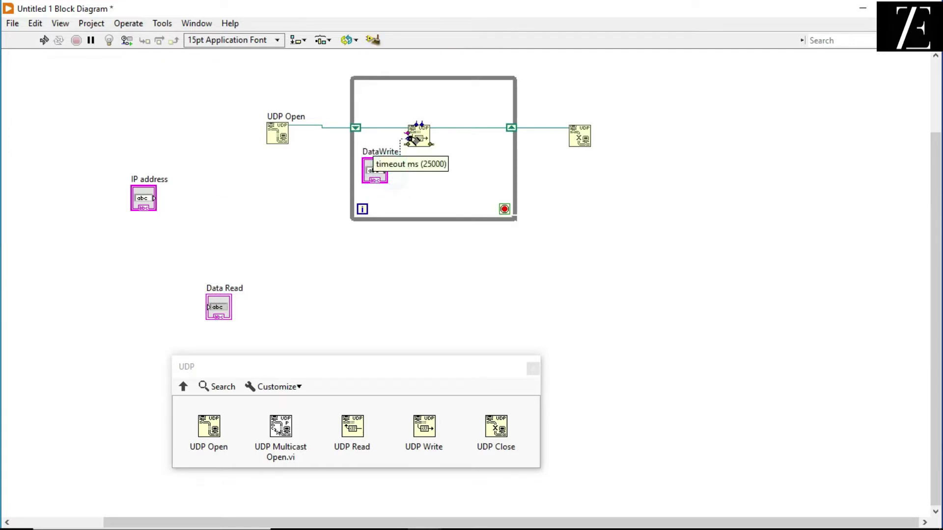
left_click(413, 136)
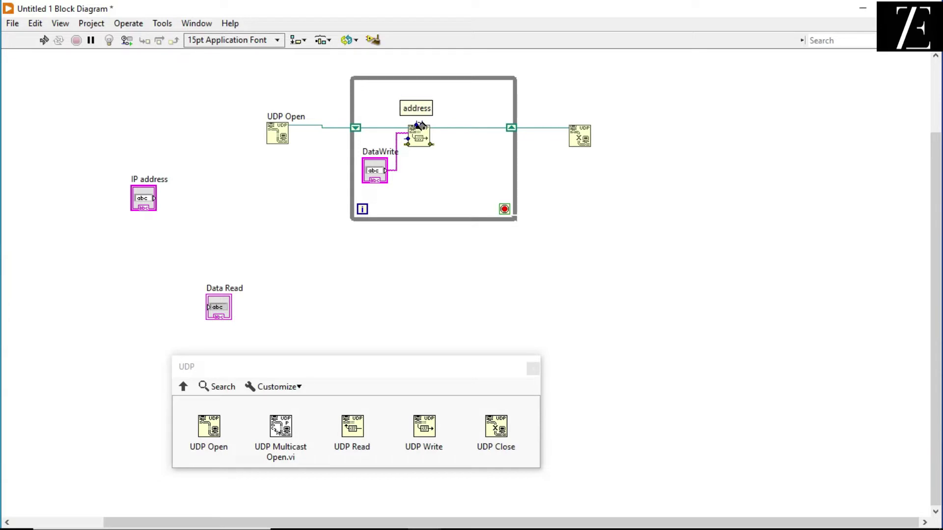
left_click_drag(156, 198, 388, 106)
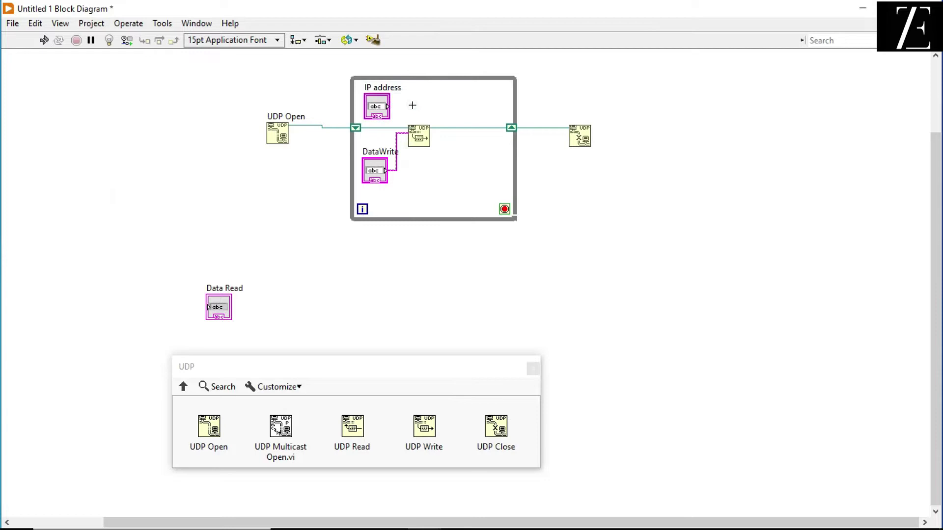
Step: Add a TCP String To IP node in the loop, converting IP address for UDP Write's address input
right_click(415, 106)
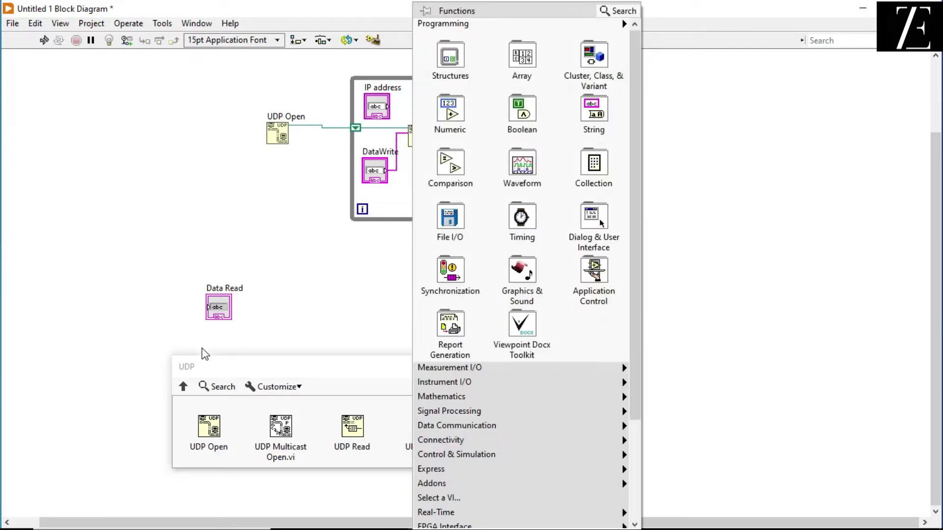
left_click(184, 386)
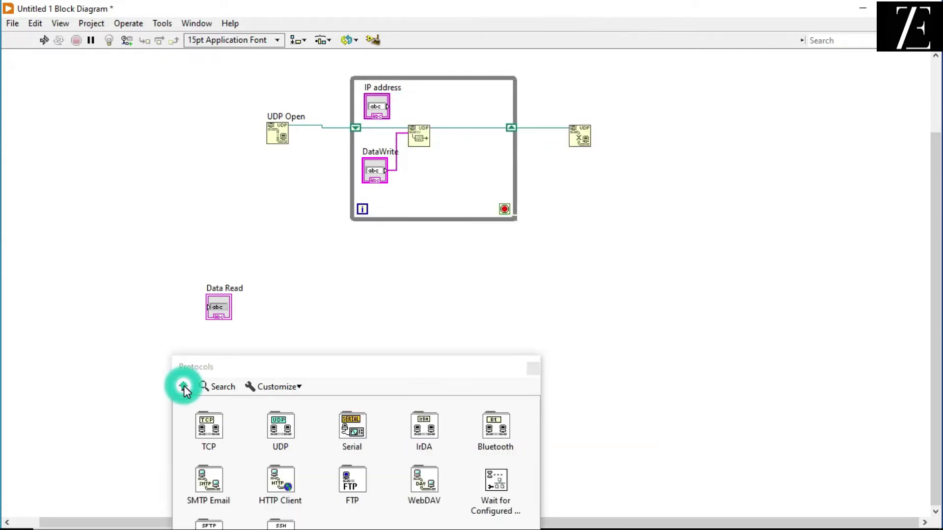
left_click(225, 435)
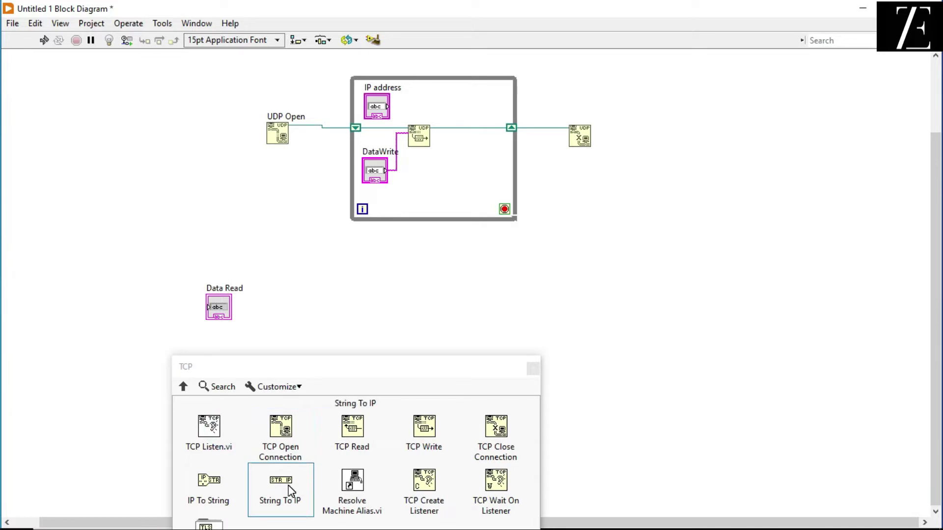
left_click_drag(364, 366, 660, 261)
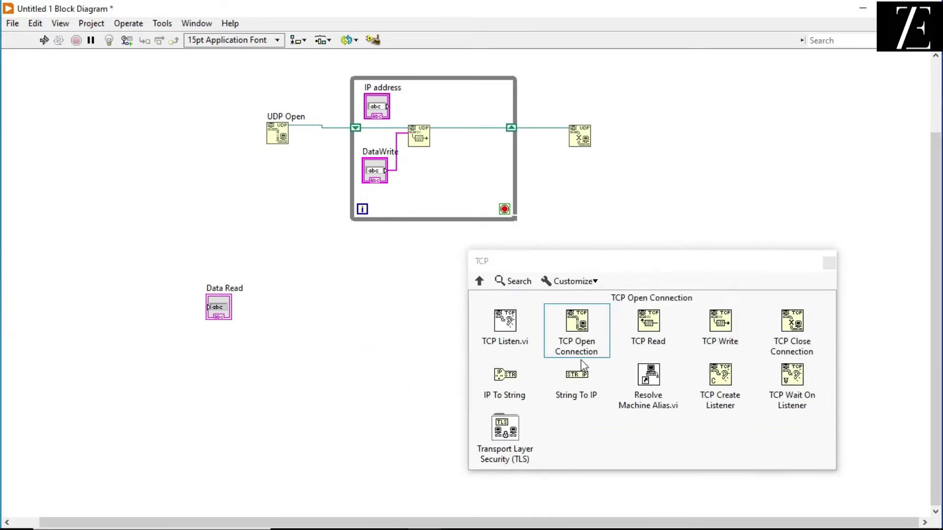
left_click_drag(576, 374, 412, 105)
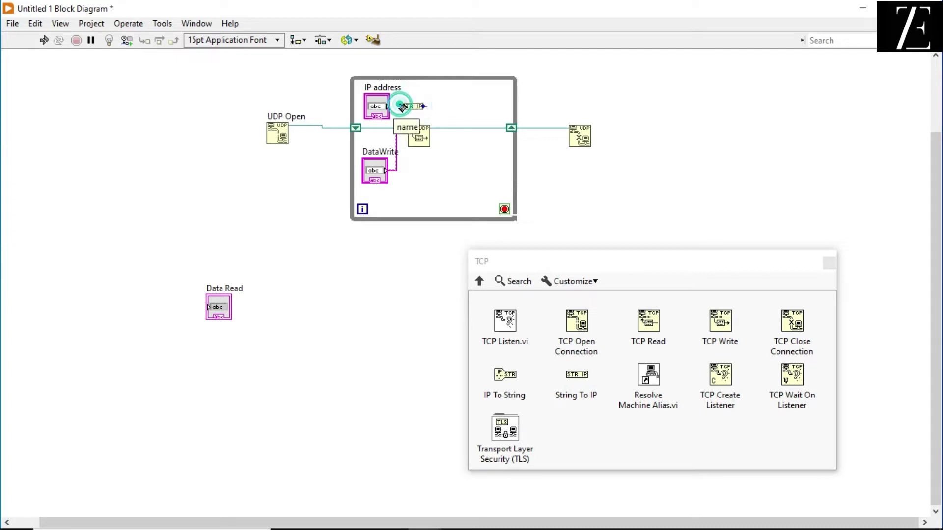
left_click(389, 106)
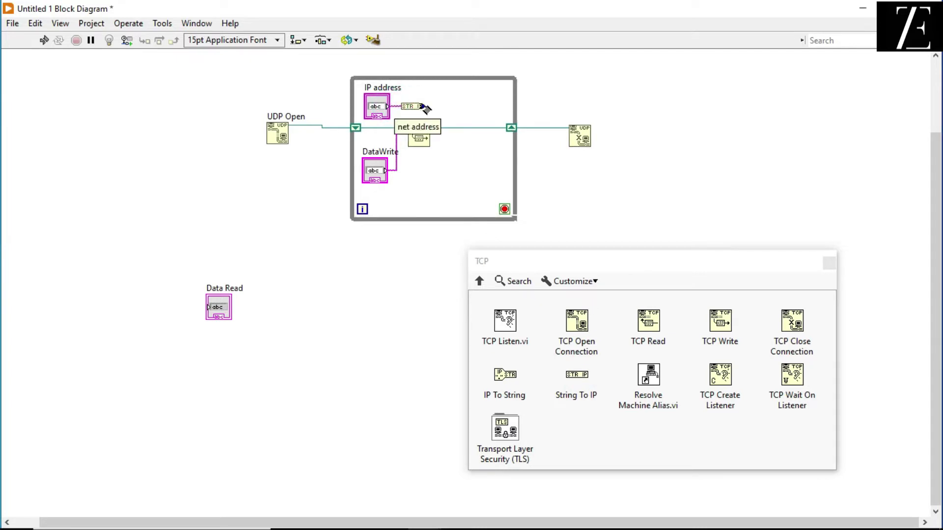
left_click(425, 108)
left_click(420, 127)
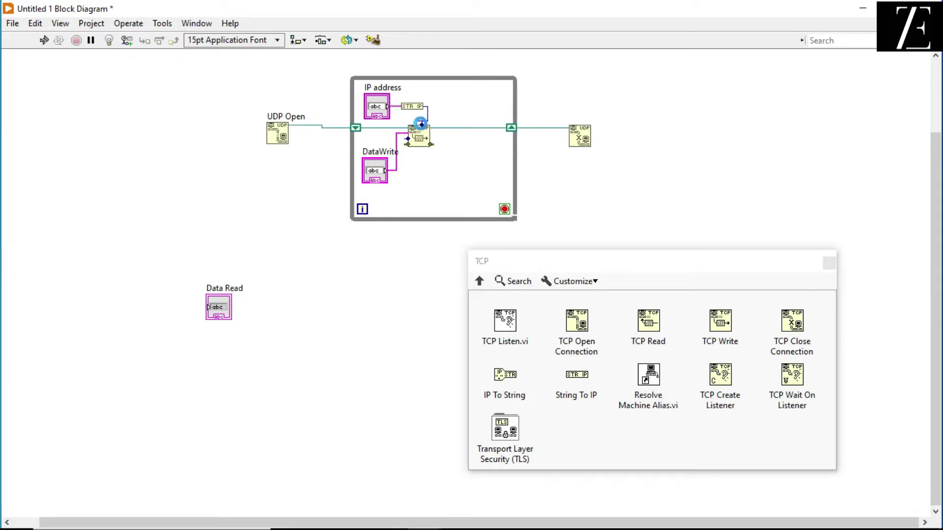
Step: Wire an 8005 port constant into UDP Write near the loop top, then clean up the diagram
right_click(423, 125)
left_click(449, 131)
type("8")
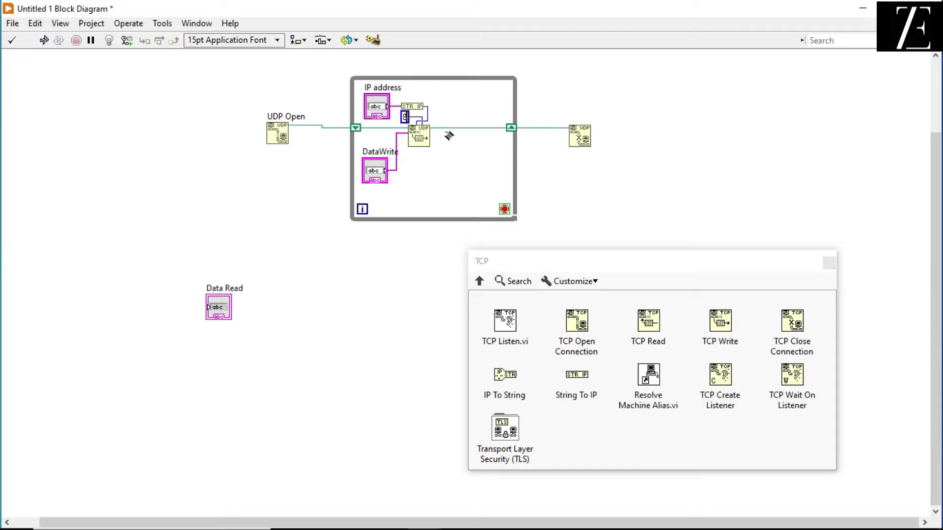
type("00")
type("5")
left_click_drag(408, 116, 435, 94)
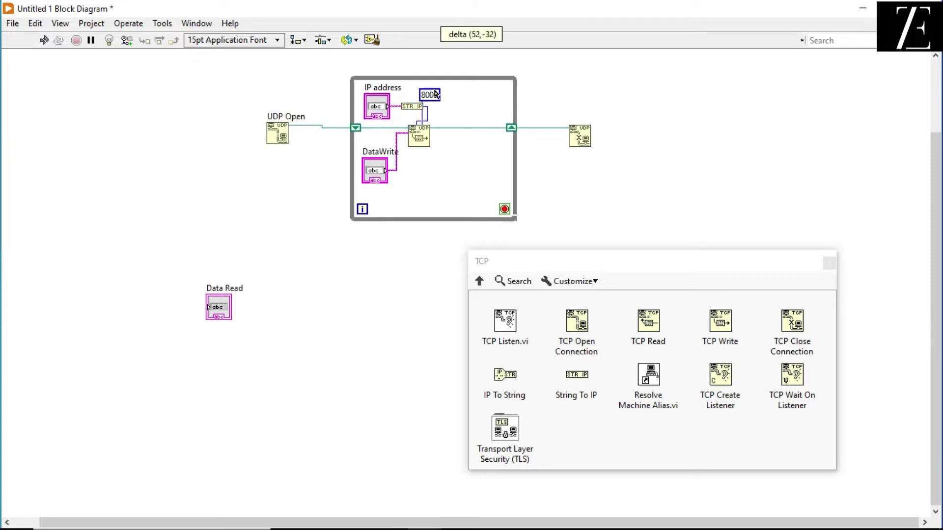
left_click_drag(434, 95, 415, 89)
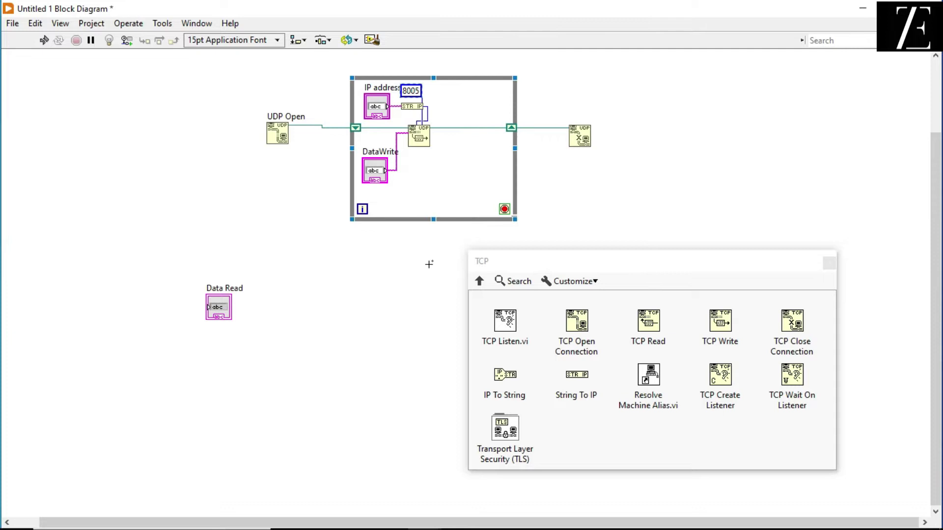
key("ctrl+u")
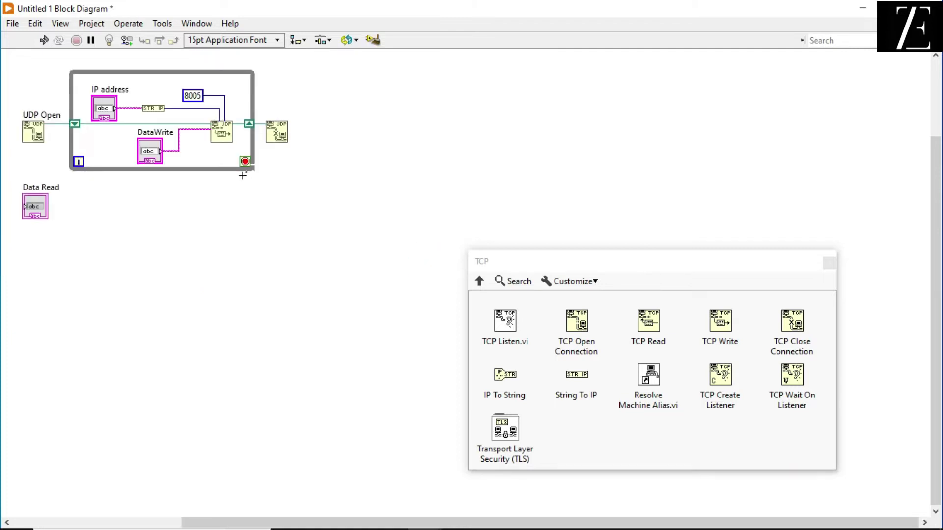
Step: Wire an 8000 port constant into UDP Open, shift the nodes right, and drop Data Read below the loop
right_click(23, 124)
left_click(41, 126)
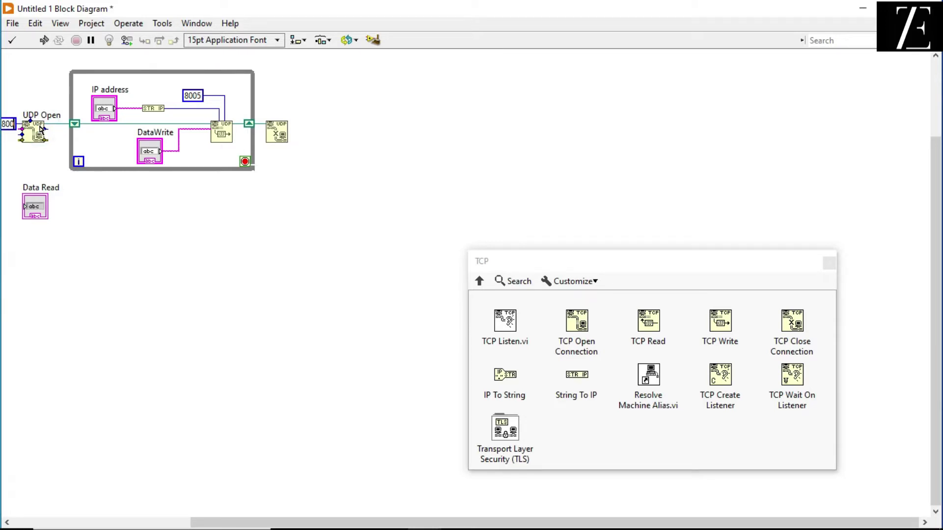
left_click(127, 249)
key("shift+Right")
key("shift+Right")
key("shift+Right")
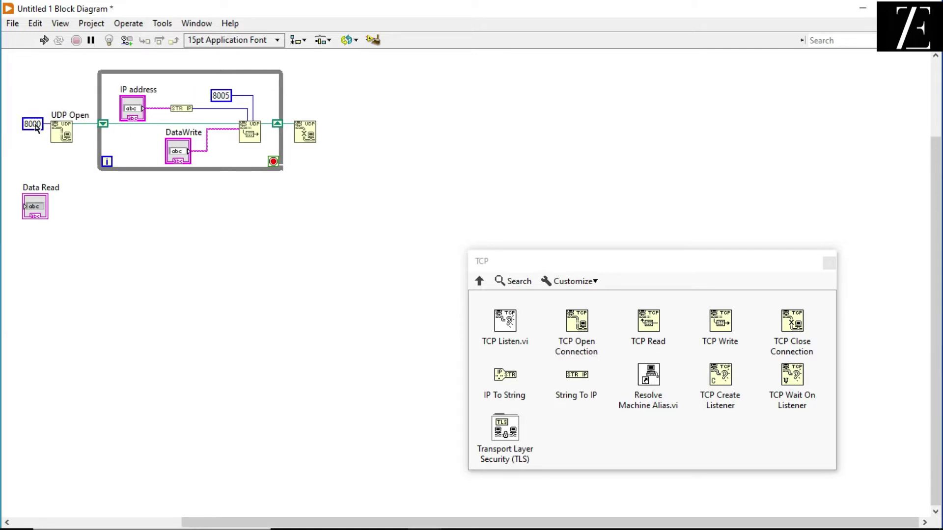
left_click(184, 132)
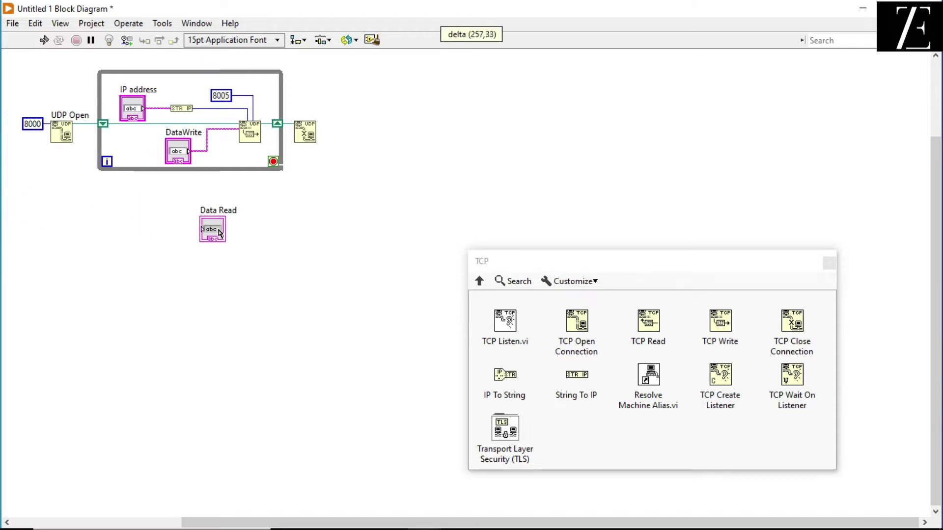
left_click_drag(41, 210, 220, 233)
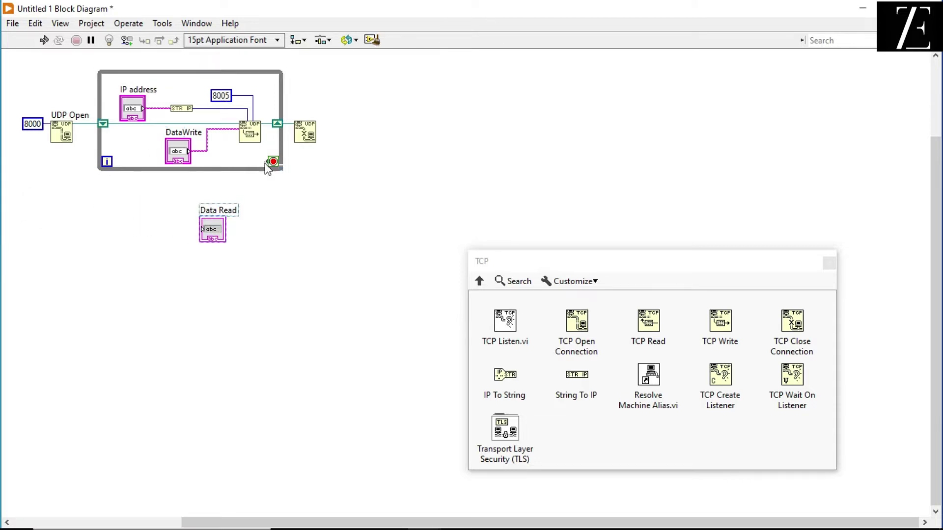
Step: Add a Boolean Stop push button below the text boxes on the front panel
right_click(271, 163)
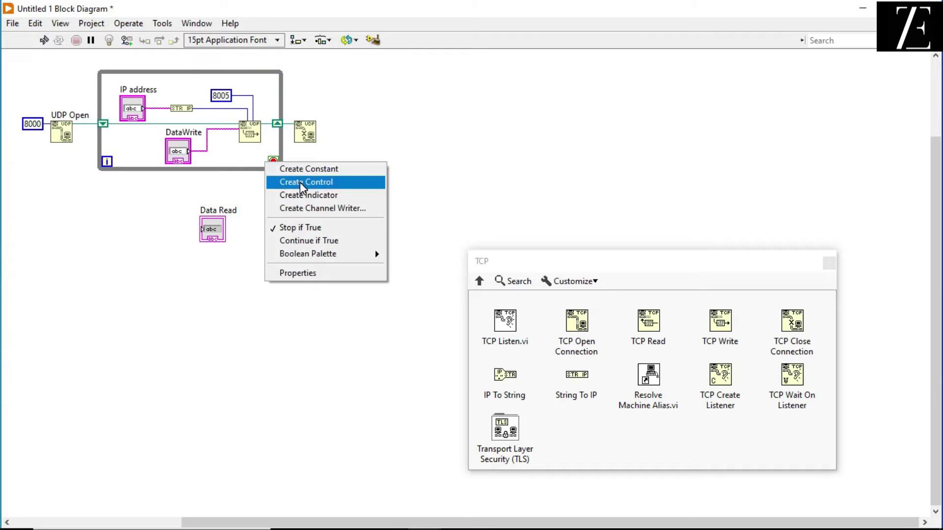
left_click(430, 134)
key("ctrl+e")
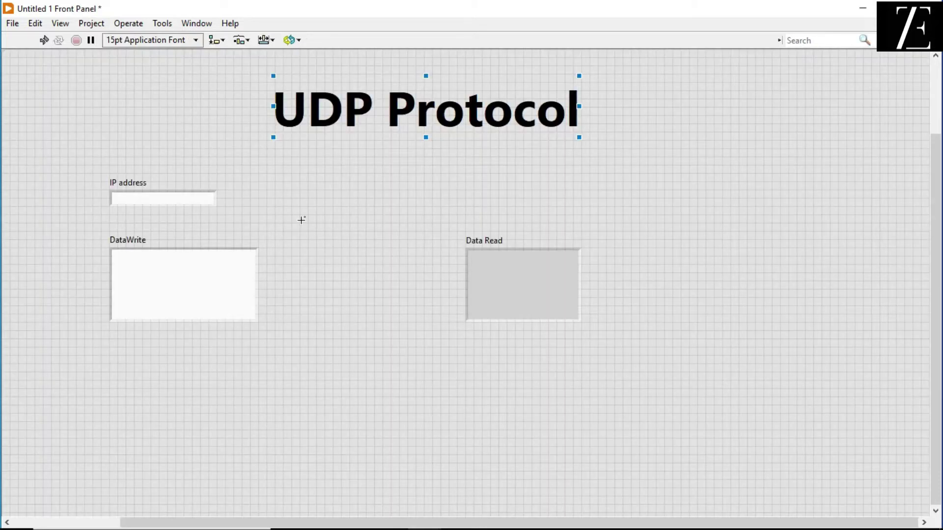
right_click(384, 414)
mouse_move(494, 158)
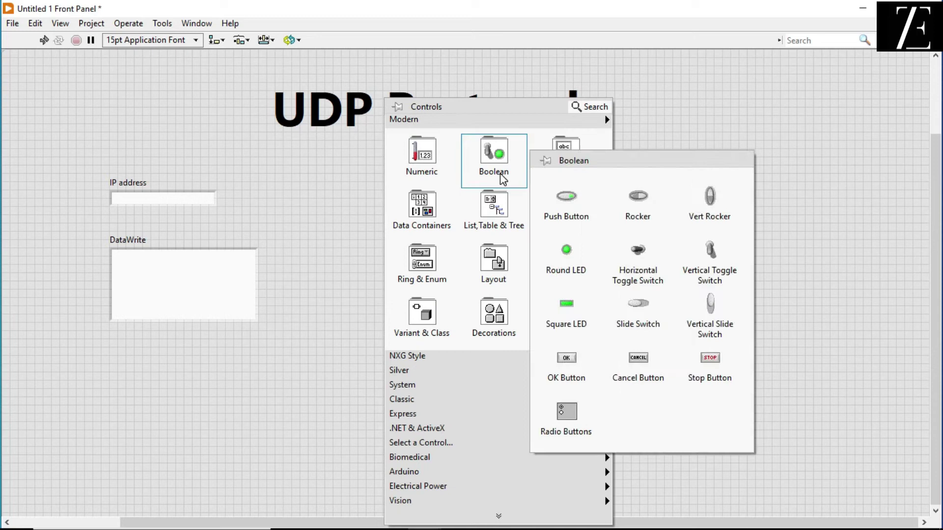
left_click(566, 198)
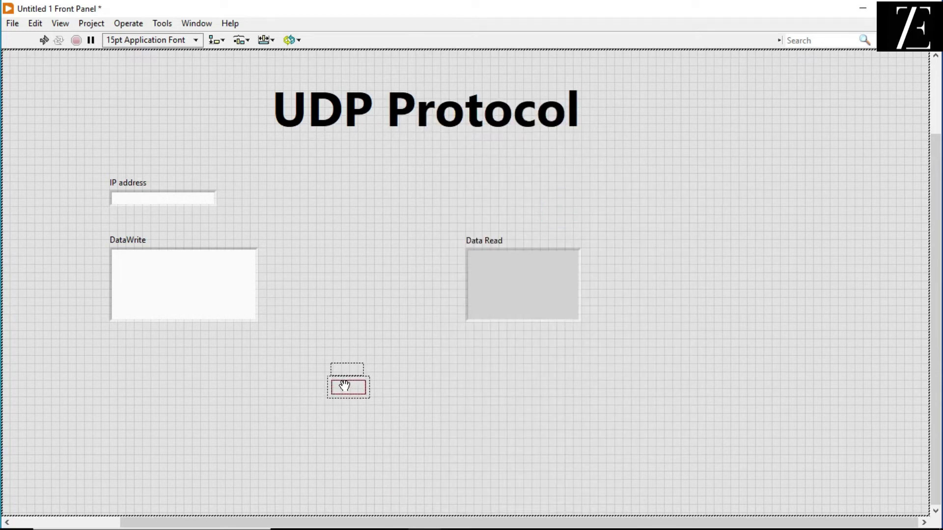
left_click(345, 390)
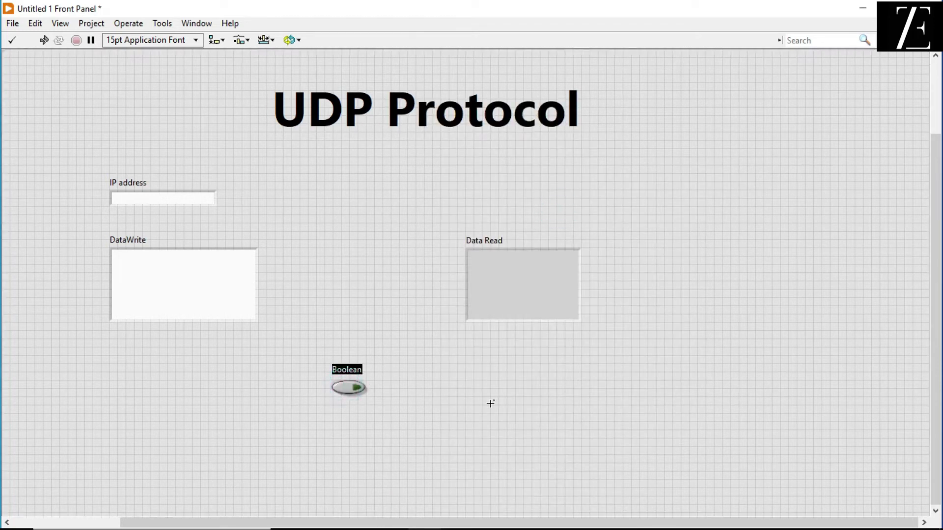
type("Stop")
Step: Move the Stop terminal into the while loop and wire it to the stop condition
key("ctrl+e")
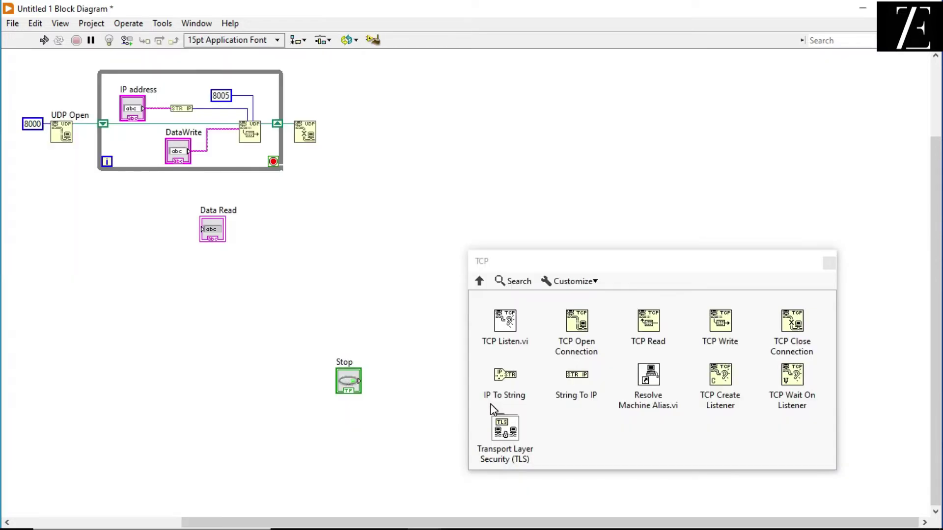
left_click_drag(341, 384, 218, 158)
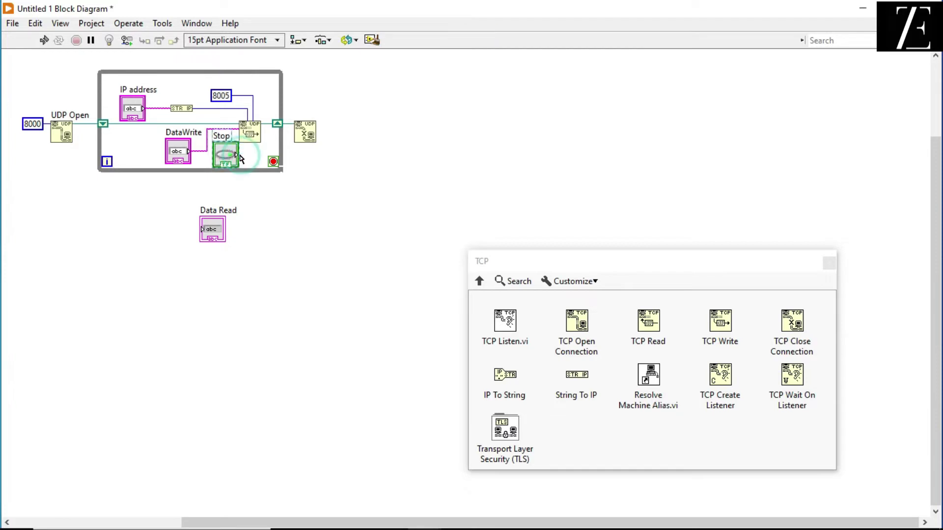
left_click(237, 156)
left_click(272, 162)
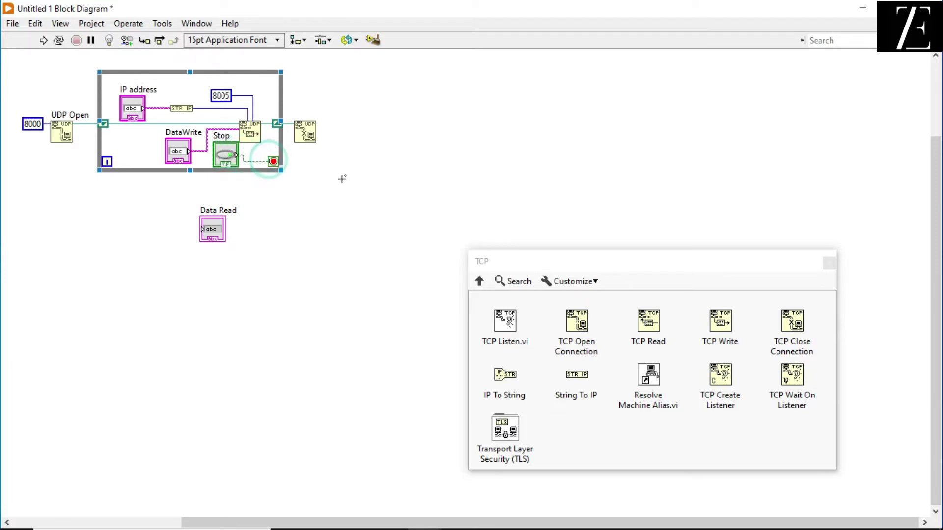
Step: Move the Data Read terminal right and place a Simple Error Handler after UDP Close
left_click_drag(203, 224, 392, 221)
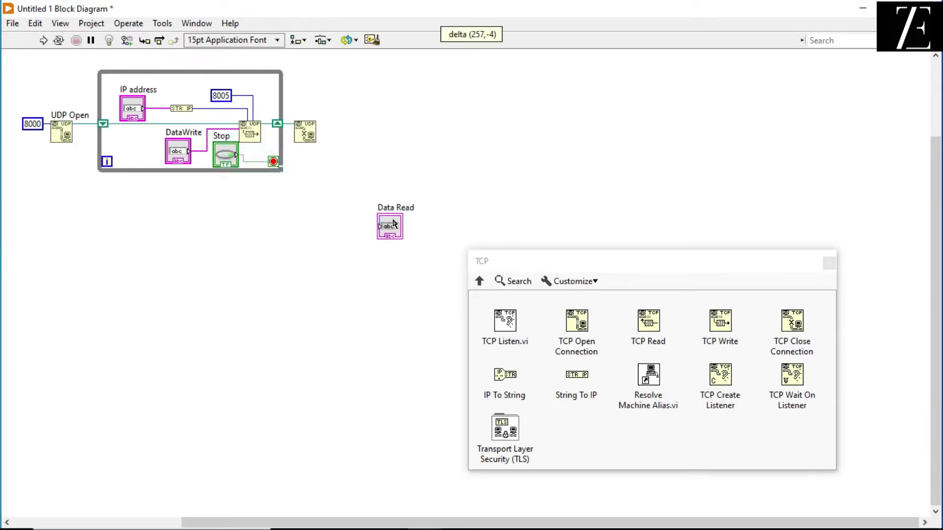
left_click(369, 280)
right_click(372, 147)
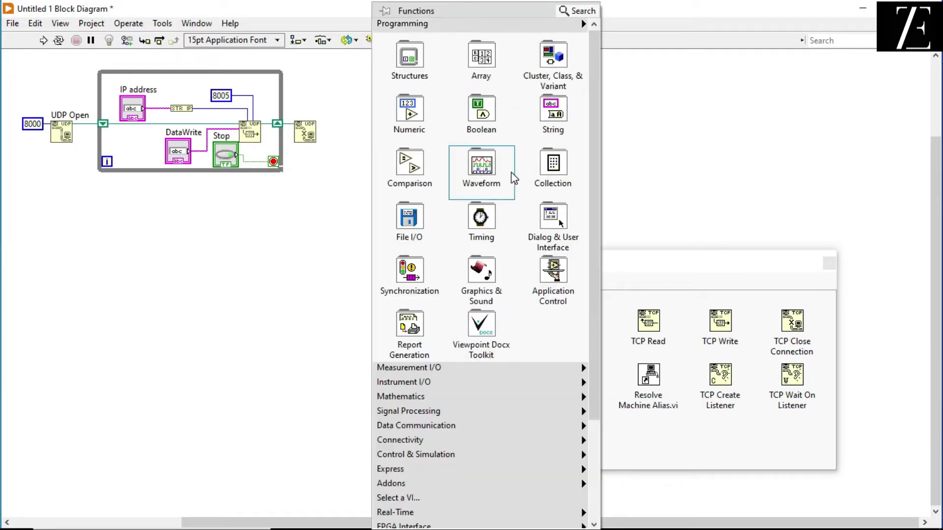
mouse_move(553, 230)
left_click(625, 266)
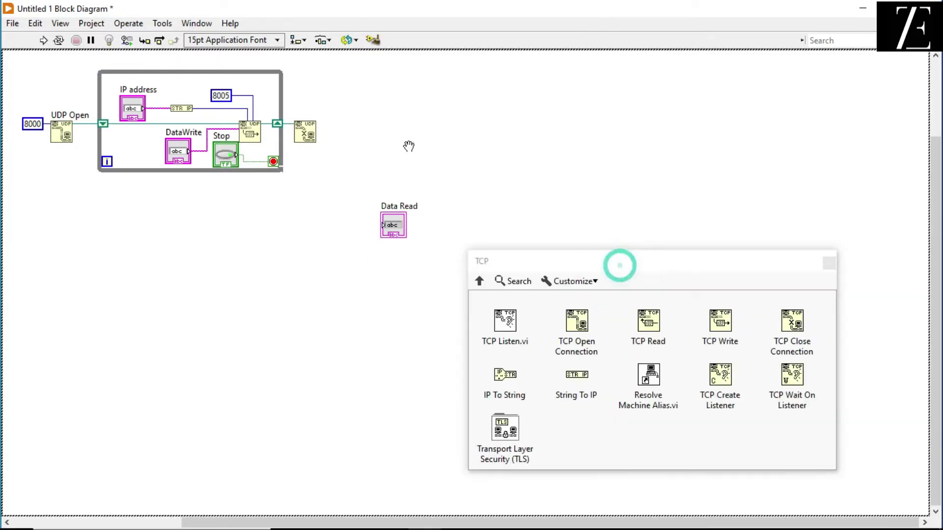
left_click(337, 131)
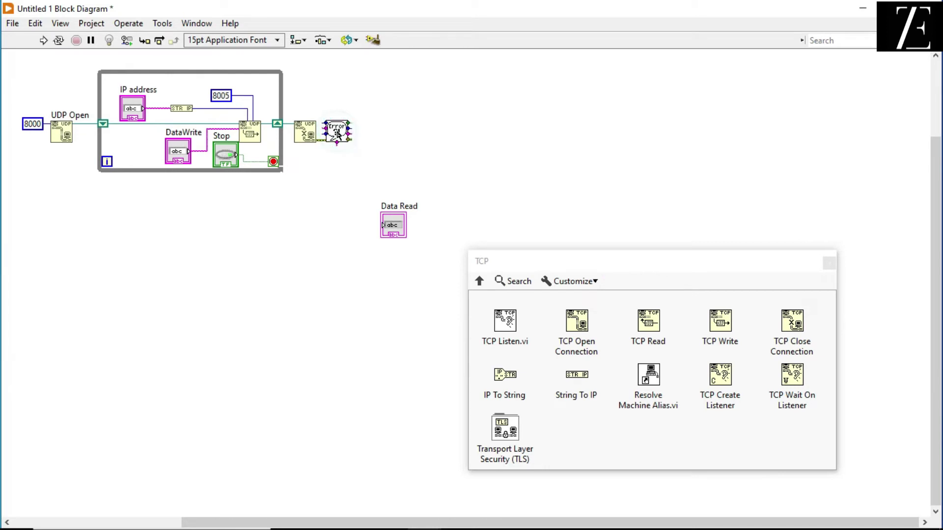
Step: Wire UDP Open's error output across the While Loop
left_click_drag(265, 214, 78, 136)
left_click(74, 137)
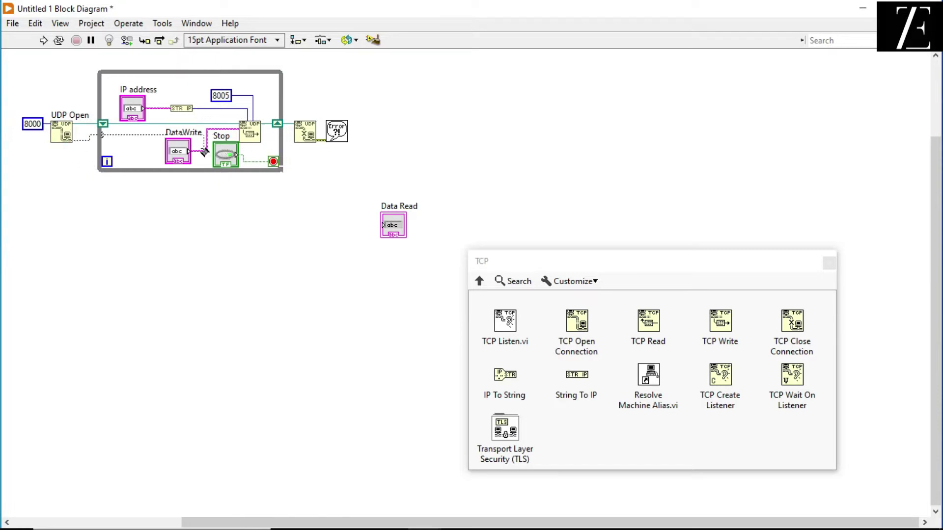
left_click(101, 141)
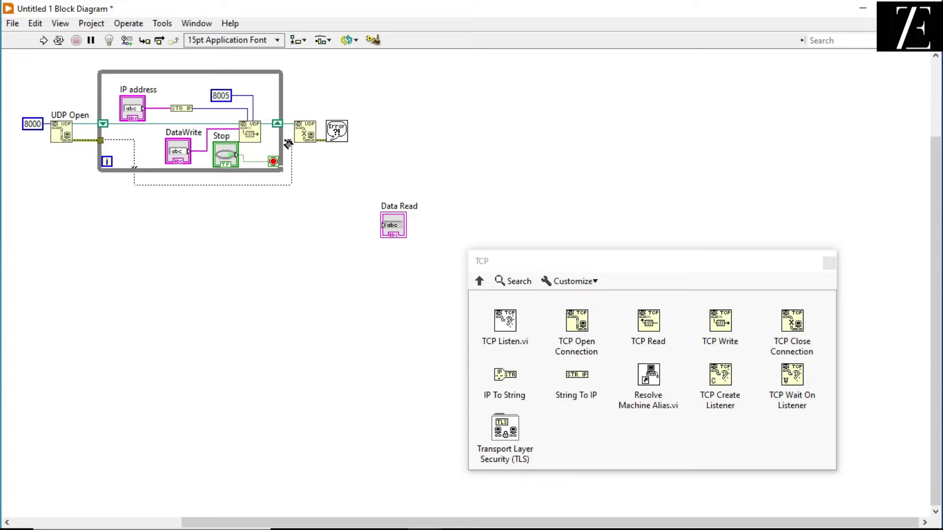
left_click(280, 141)
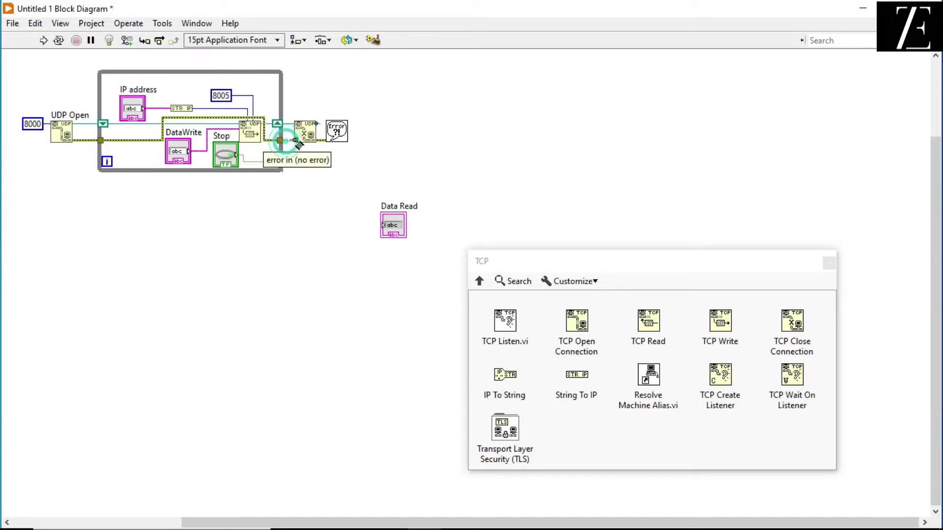
Step: Replace the loop's shift registers with plain tunnels and clean up the diagram layout
right_click(102, 127)
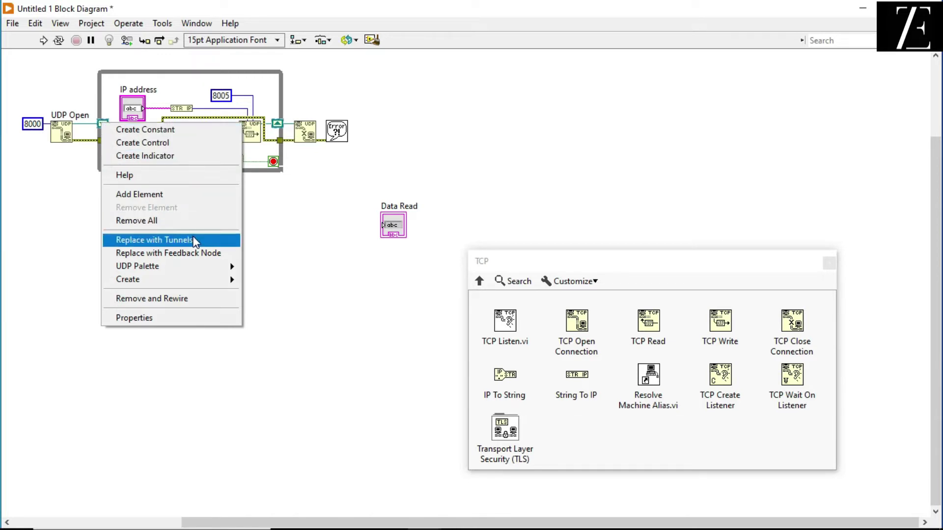
left_click(205, 239)
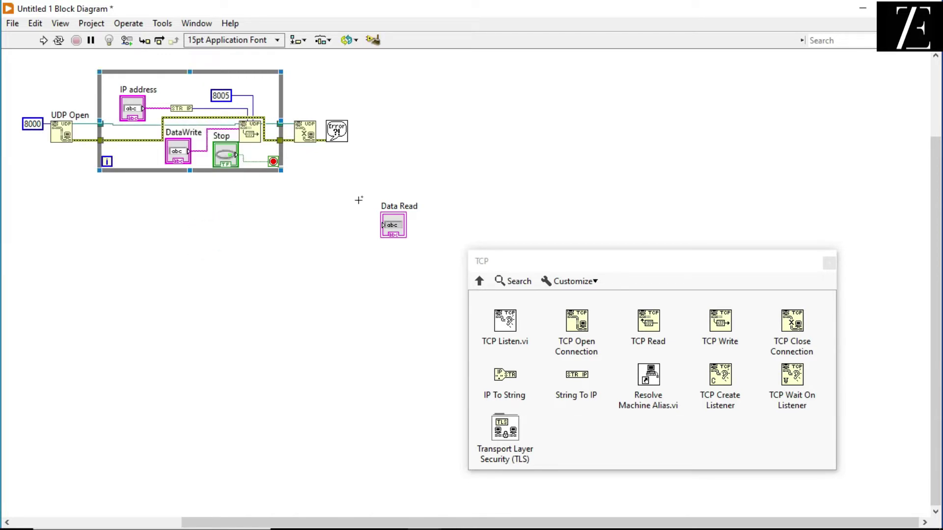
key("ctrl+u")
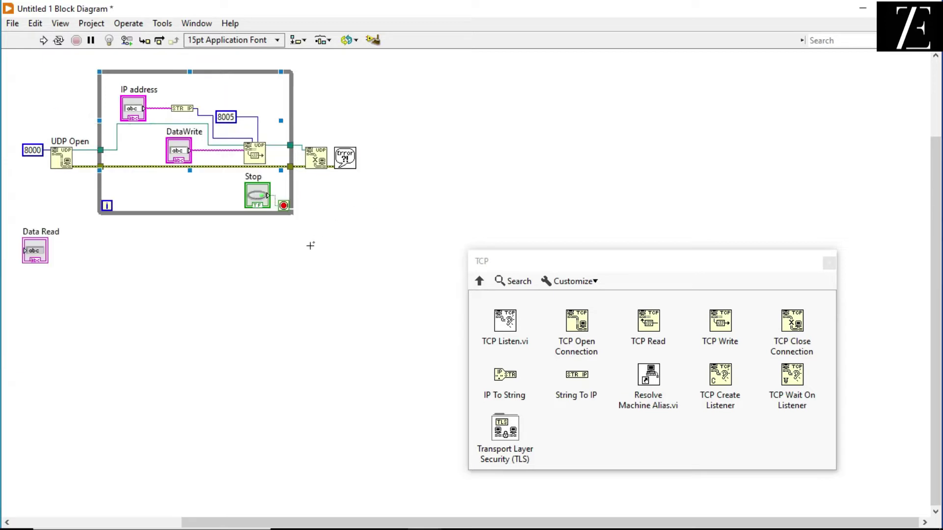
left_click(301, 273)
left_click_drag(25, 66, 378, 224)
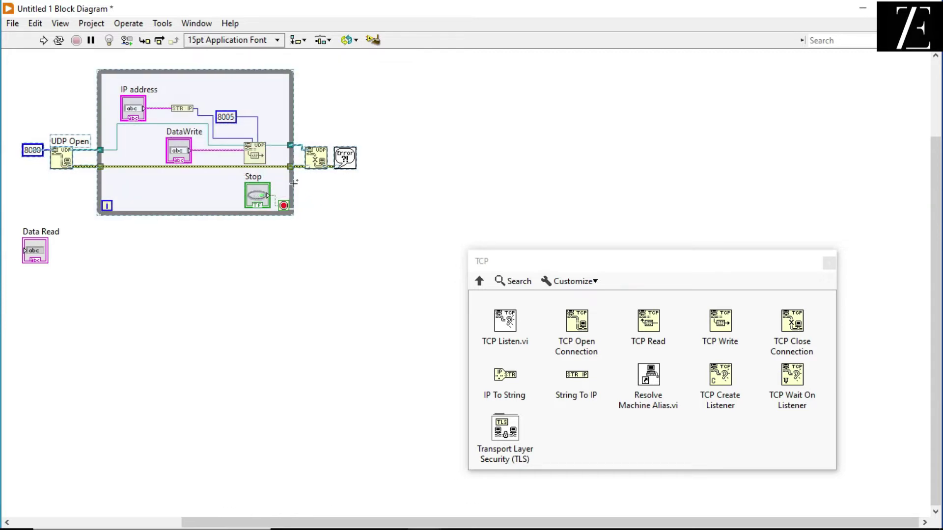
left_click(356, 209)
right_click(325, 290)
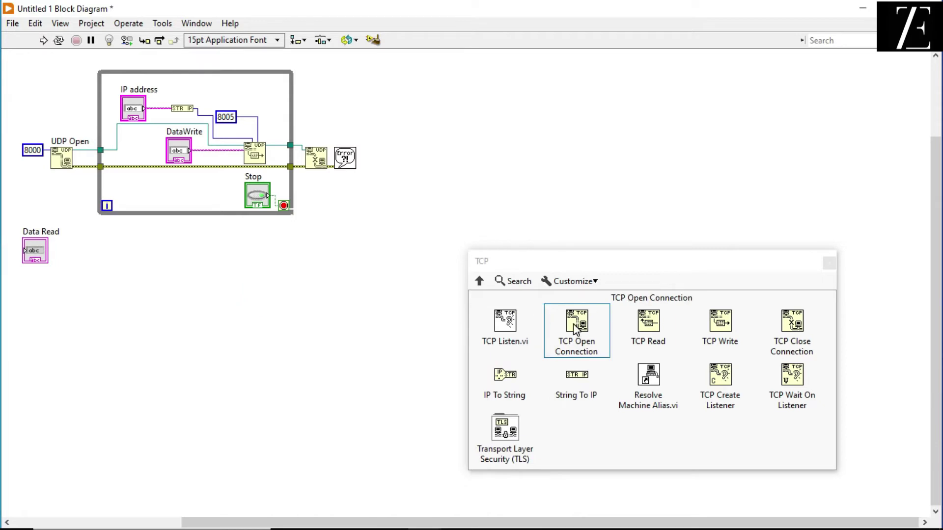
Step: Place a TCP Open Connection below Data Read, then delete it
left_click(573, 324)
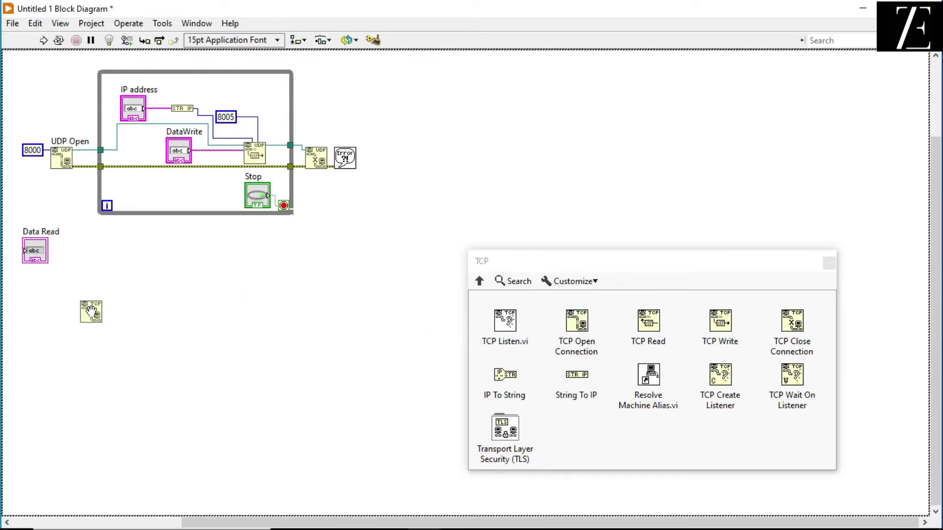
left_click(69, 310)
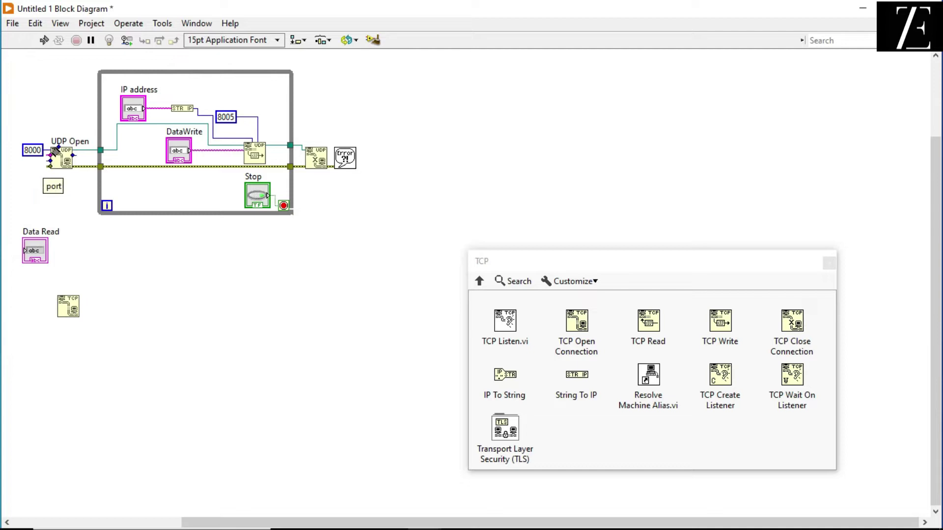
left_click(35, 251)
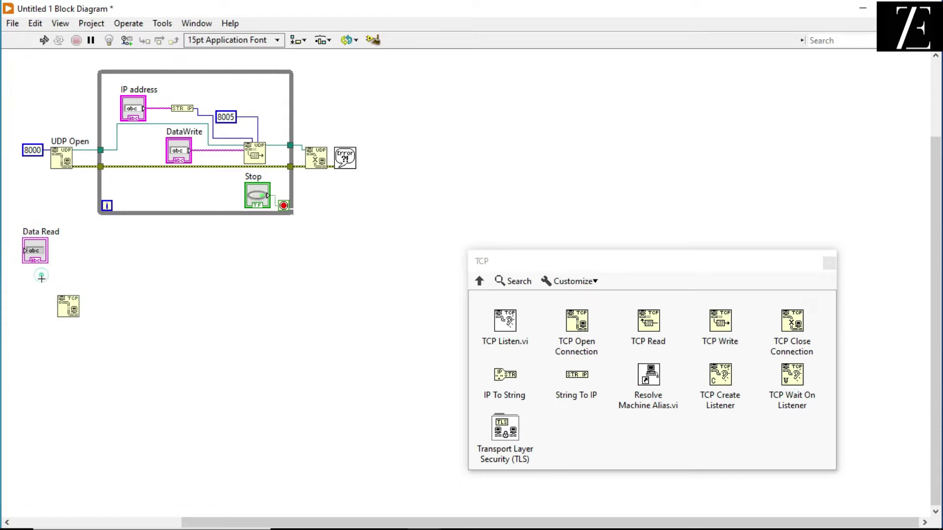
left_click_drag(41, 277, 109, 337)
key("Delete")
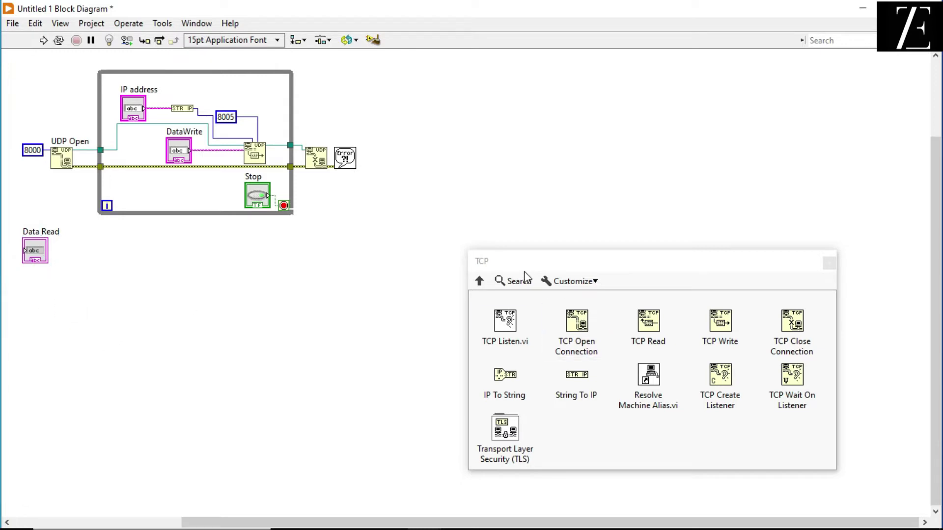
Step: Place UDP Open below Data Read and create its port constant of 8005
left_click(479, 281)
left_click(570, 332)
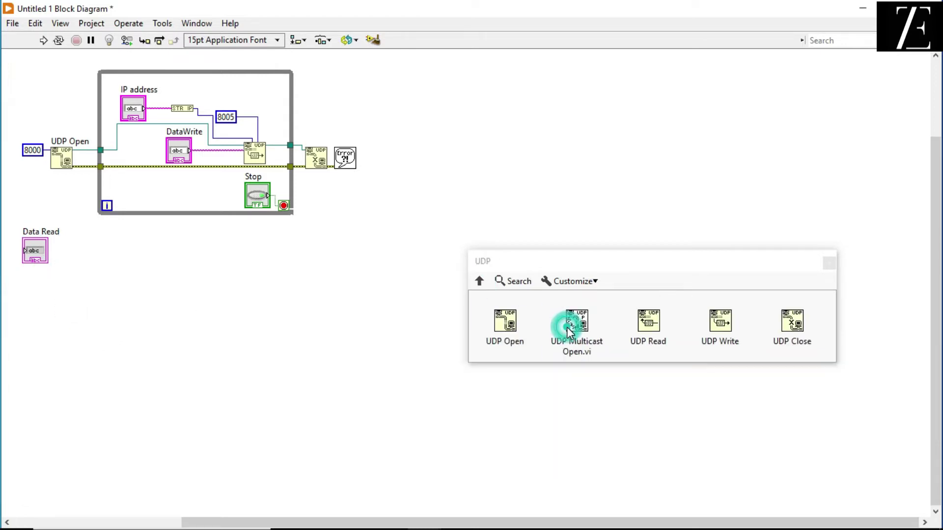
left_click(505, 321)
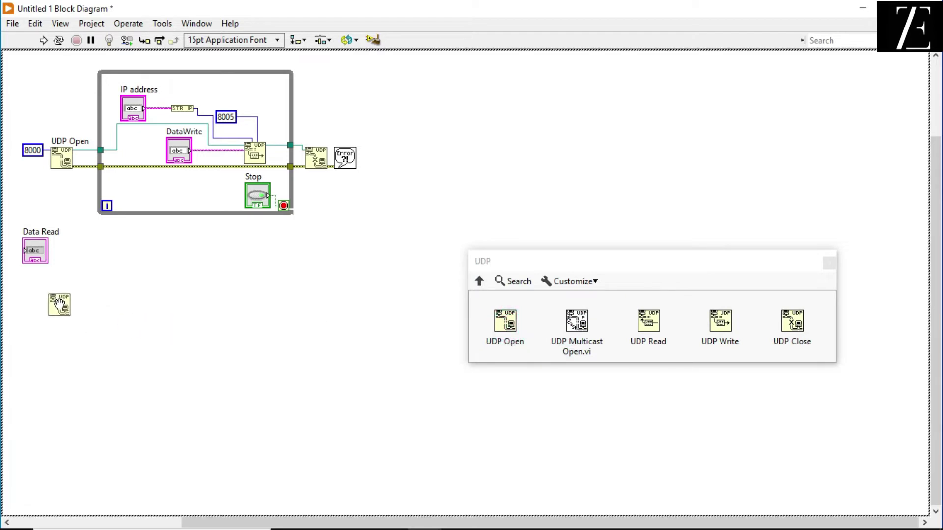
left_click(67, 310)
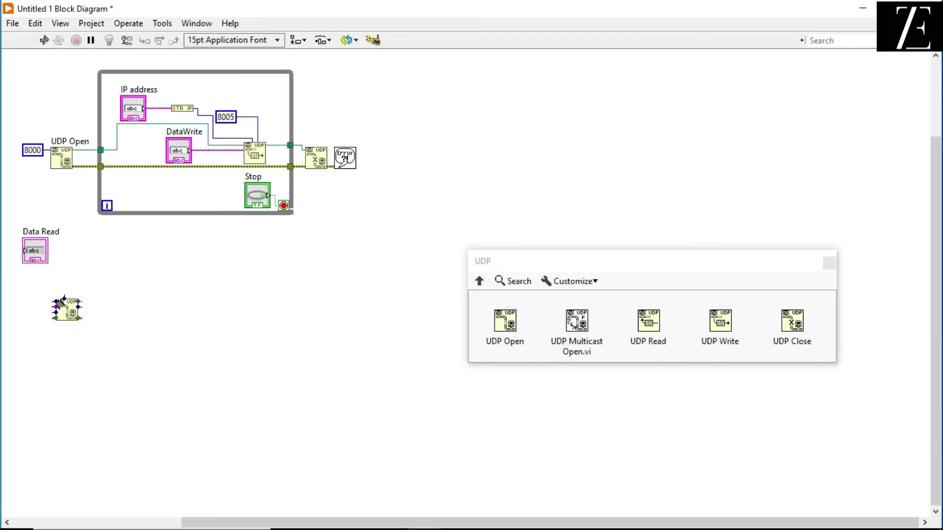
right_click(57, 307)
left_click(75, 307)
type("8005")
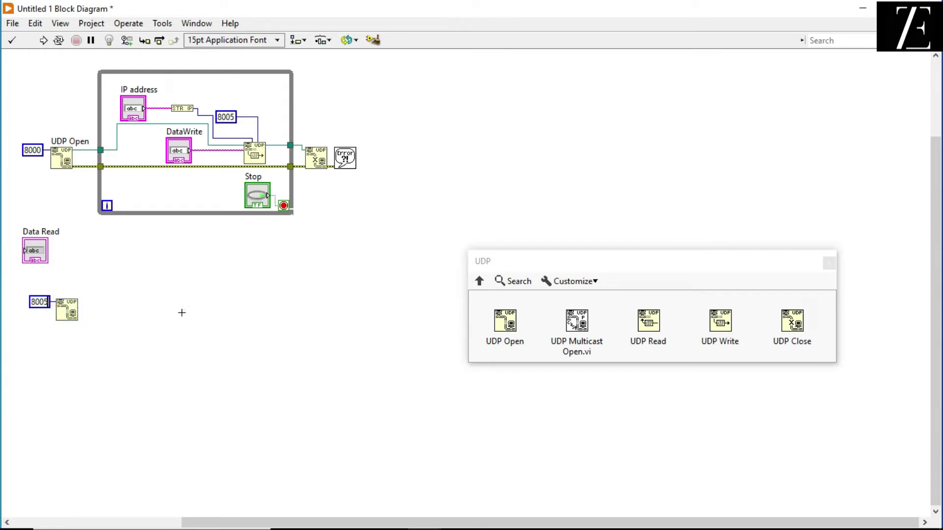
Step: Draw a second while loop with UDP Read, wired to UDP Open's connection ID
right_click(134, 271)
mouse_move(172, 63)
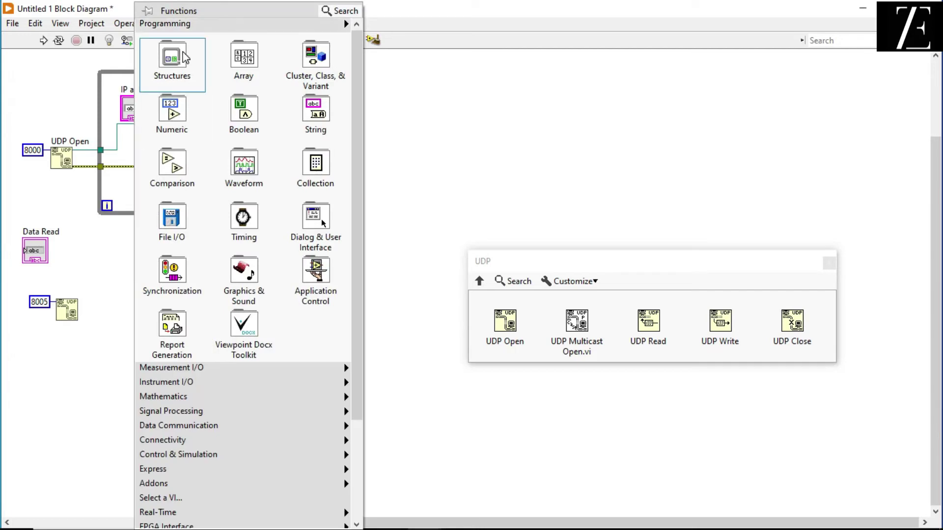
left_click(309, 111)
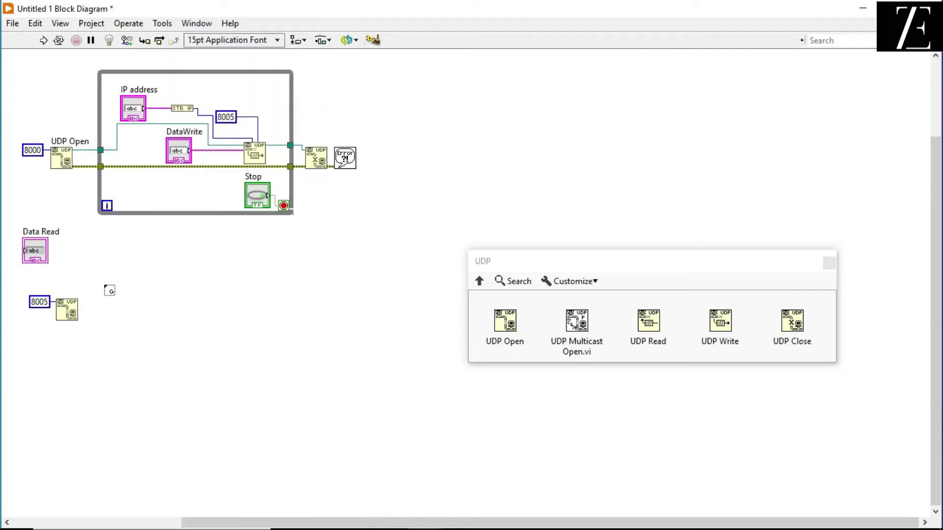
left_click(102, 254)
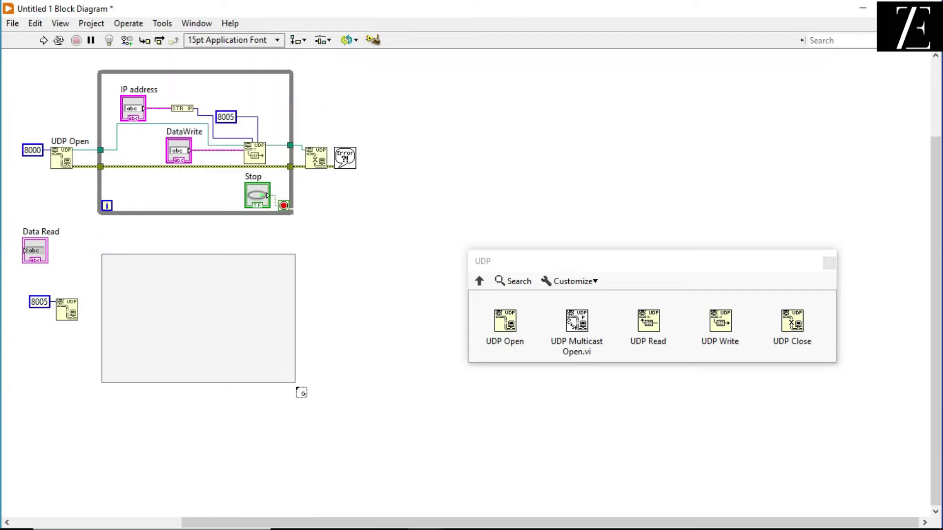
left_click_drag(248, 353, 296, 387)
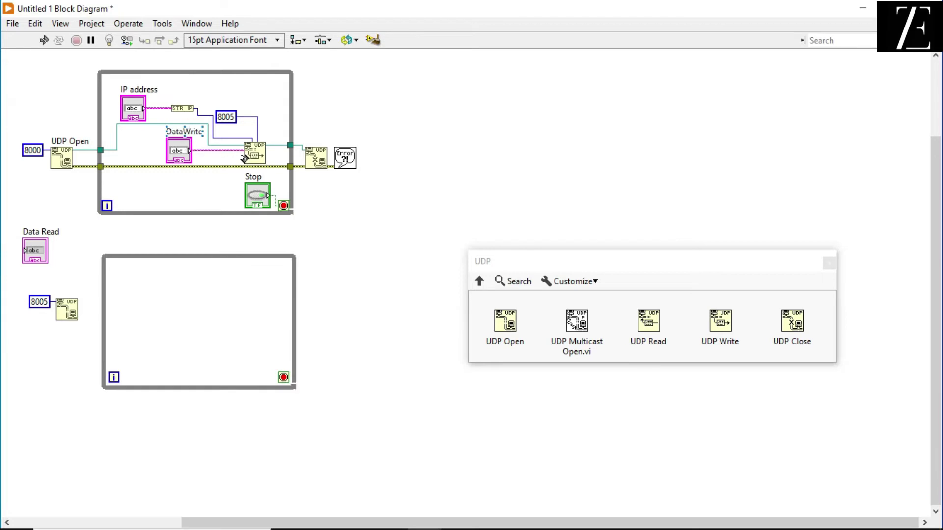
left_click(647, 321)
left_click(190, 313)
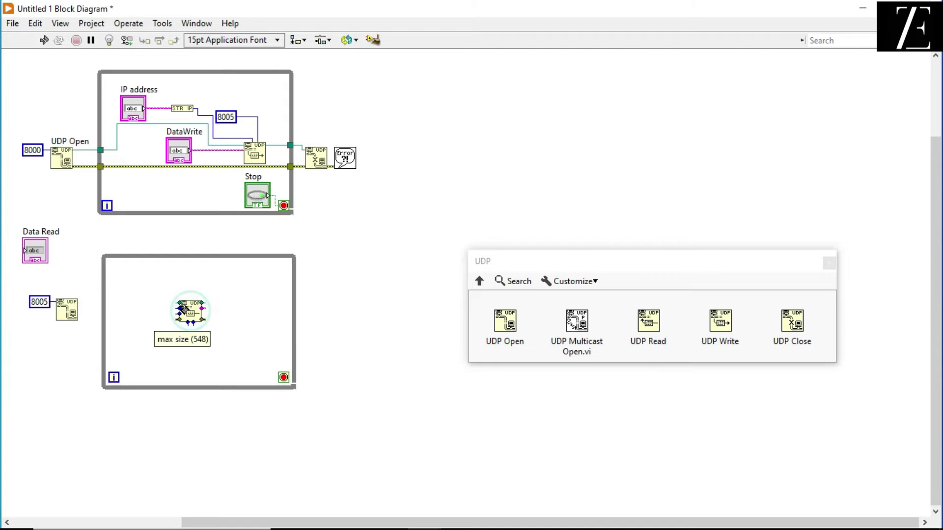
left_click(179, 302)
left_click(75, 303)
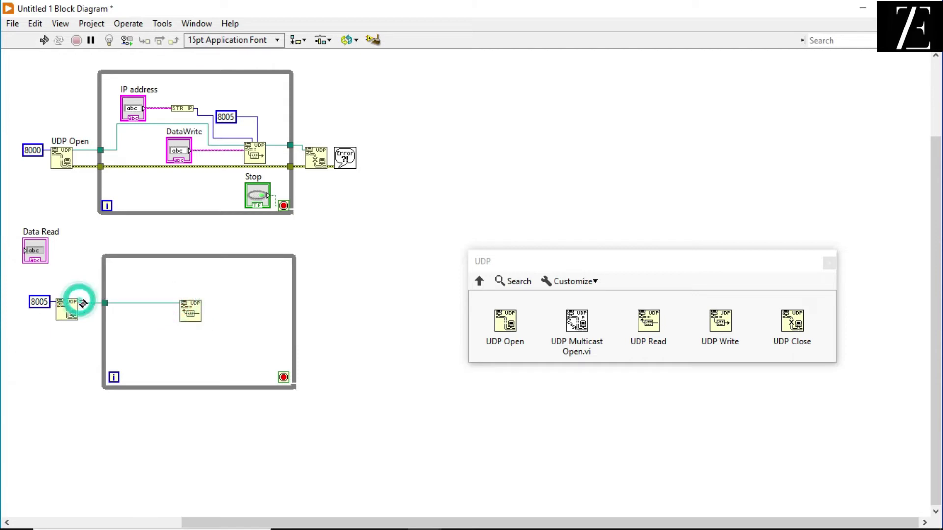
left_click(294, 304)
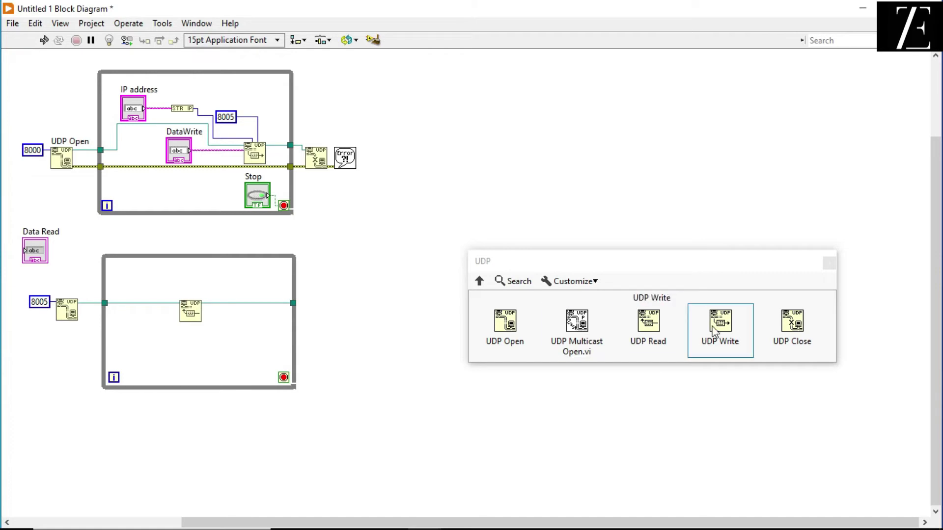
Step: Add UDP Close after the lower loop and run UDP Open's error line through UDP Read into it
left_click(788, 324)
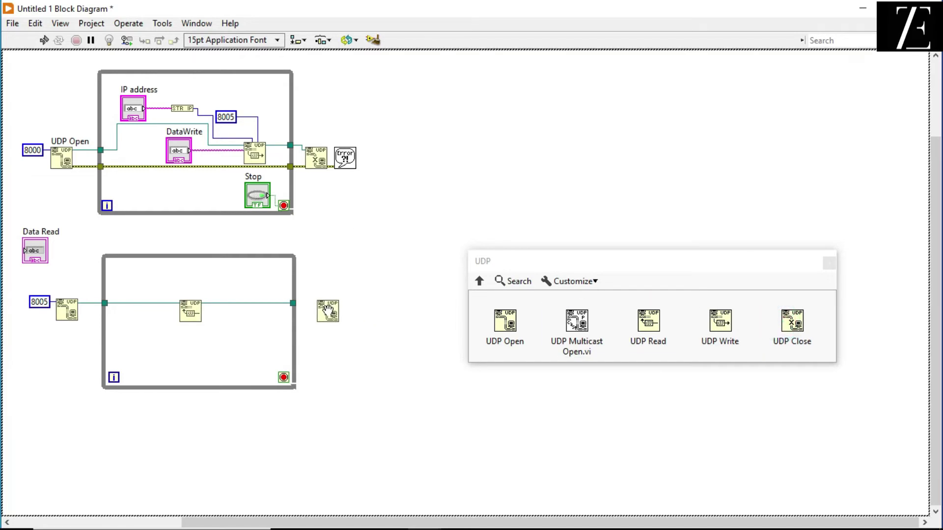
left_click(320, 312)
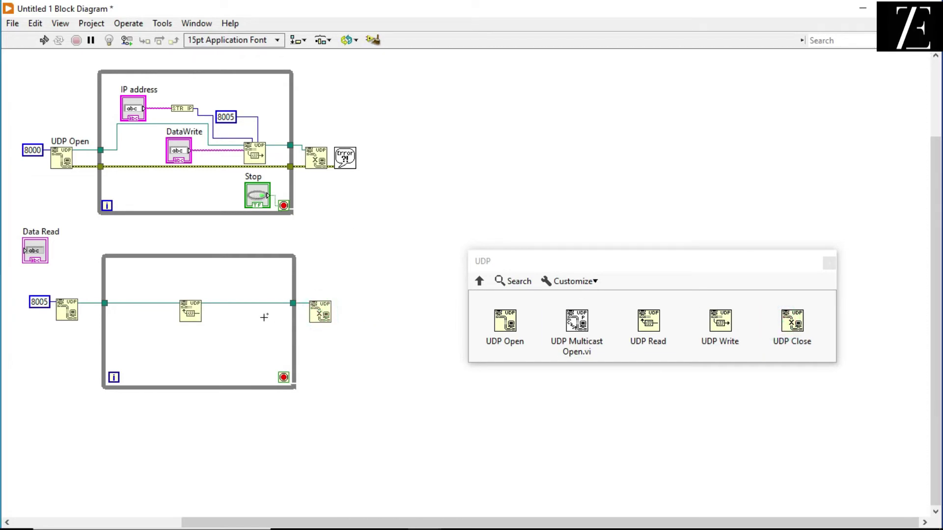
left_click(77, 316)
left_click(179, 320)
left_click(200, 318)
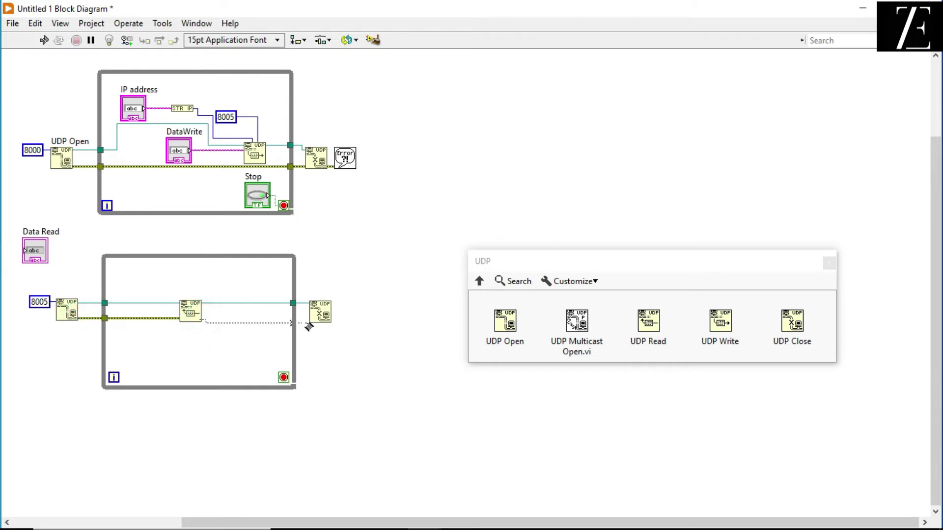
left_click(312, 323)
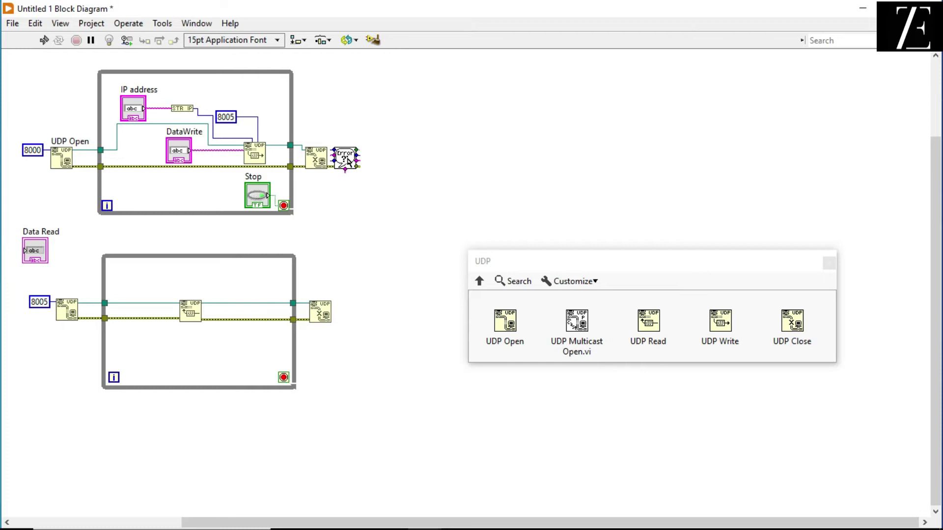
Step: Copy the error handler after the lower UDP Close and wire UDP Read's data to Data Read in the loop
mouse_move(349, 162)
left_mouse_down()
mouse_move(356, 318)
mouse_move(331, 320)
left_mouse_up()
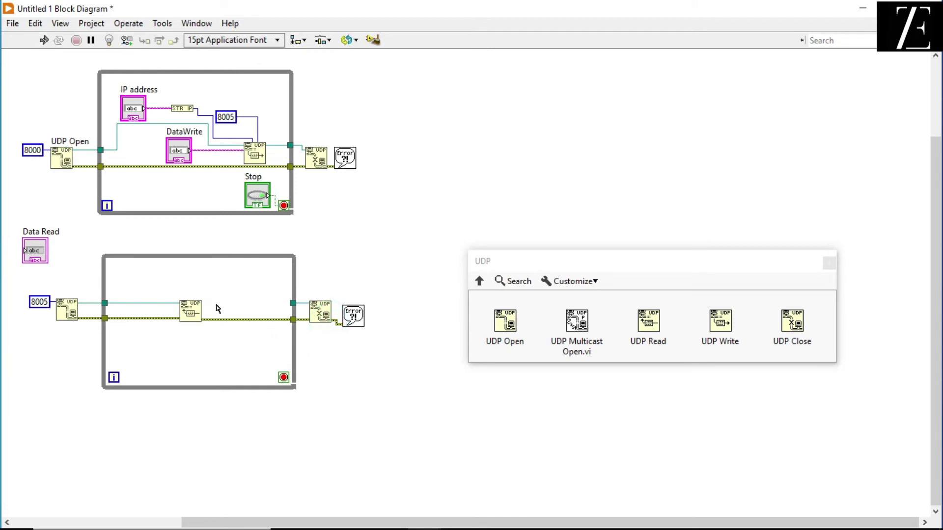
left_click_drag(26, 254, 243, 288)
left_click(233, 286)
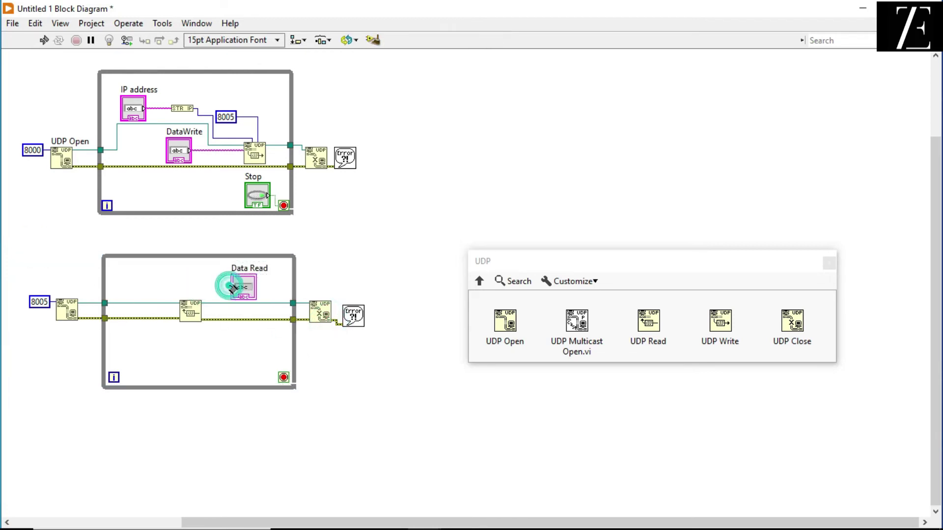
left_click(202, 308)
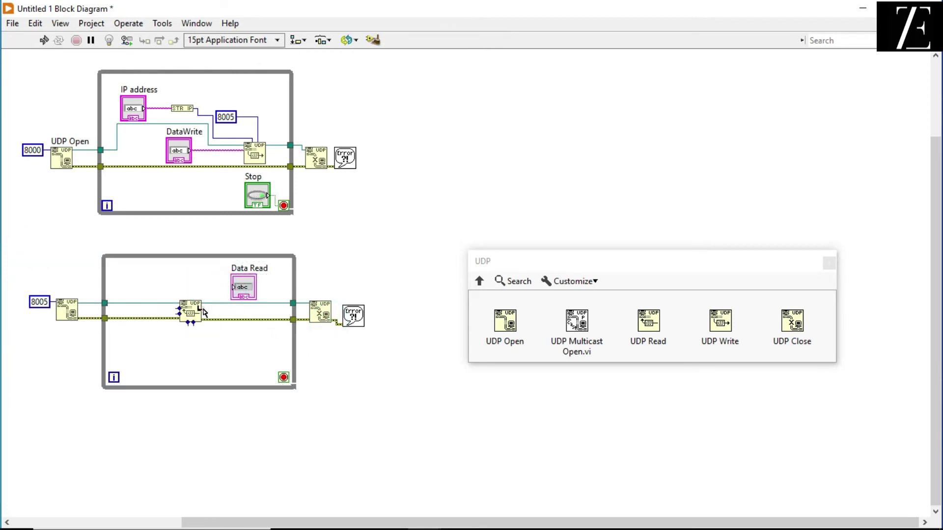
left_click(376, 382)
Step: Create a Stop Value property node in the lower loop, wired to its stop condition
left_click(260, 196)
right_click(260, 196)
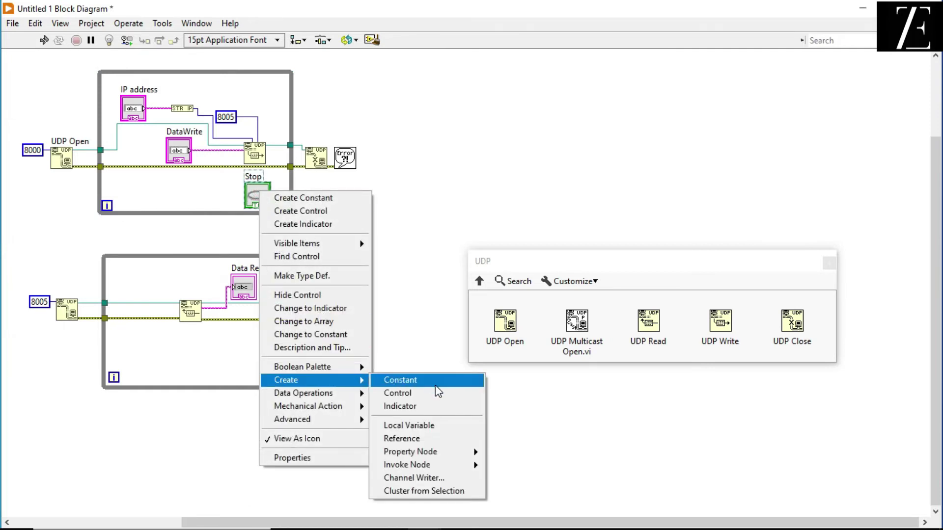
mouse_move(310, 380)
mouse_move(410, 451)
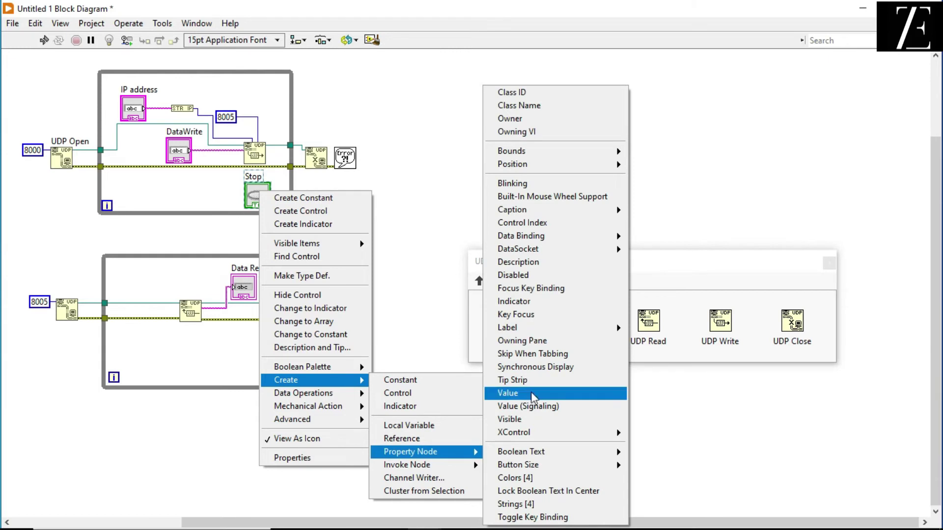
left_click(551, 393)
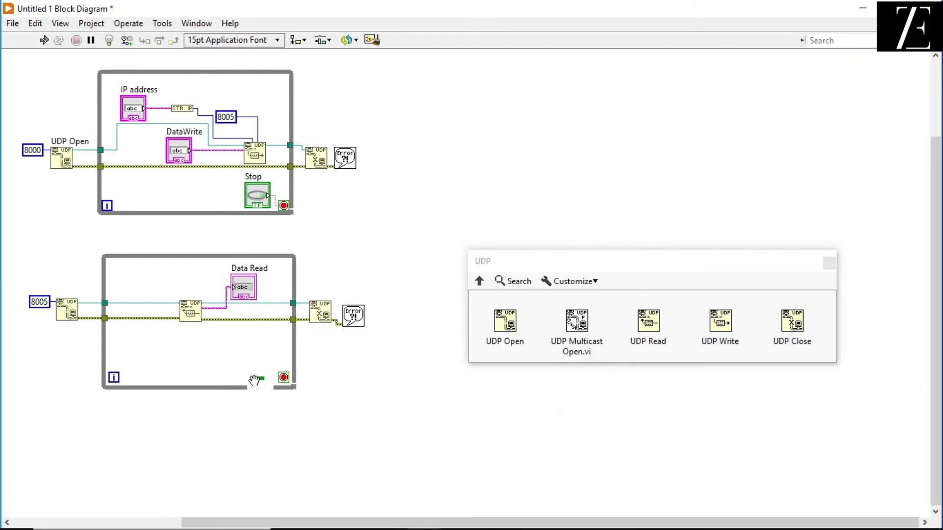
left_click(238, 371)
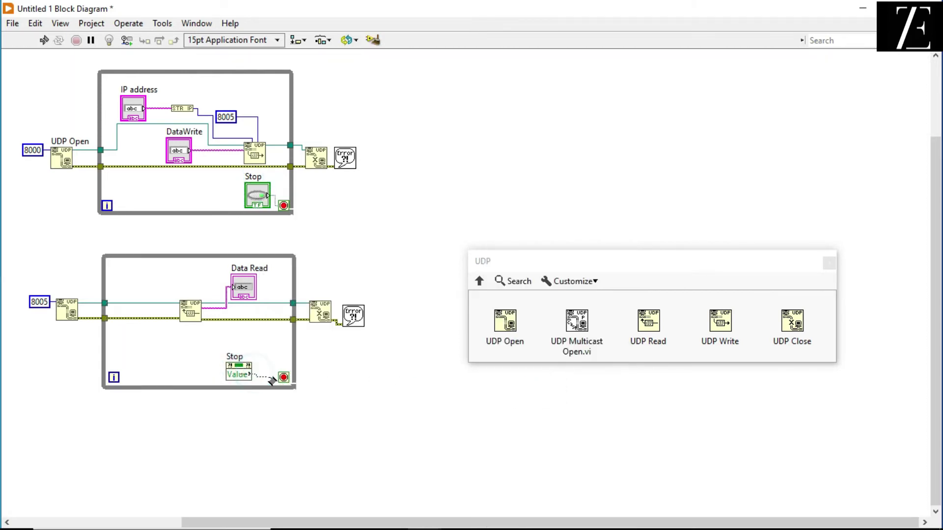
left_click(251, 375)
left_click(282, 378)
Step: Tidy the lower loop's layout and show the UDP Write label
left_click(829, 261)
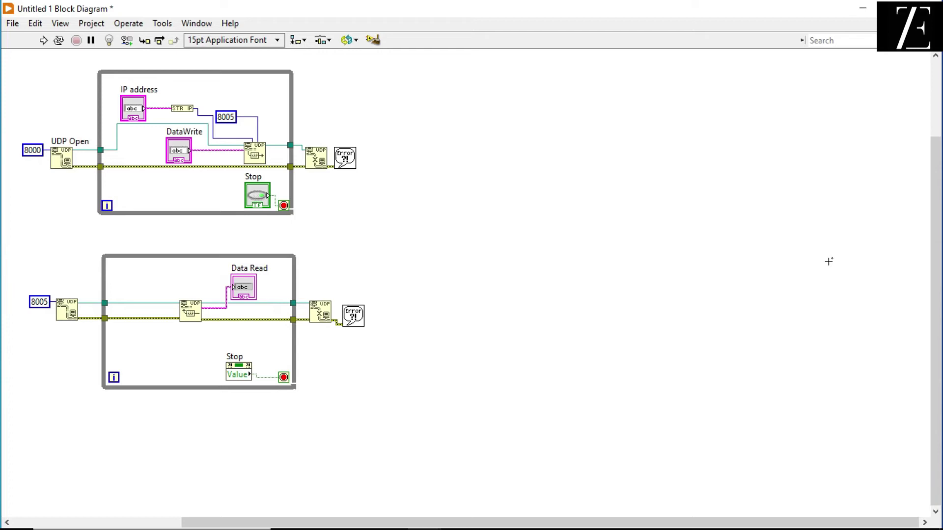
key("ctrl+u")
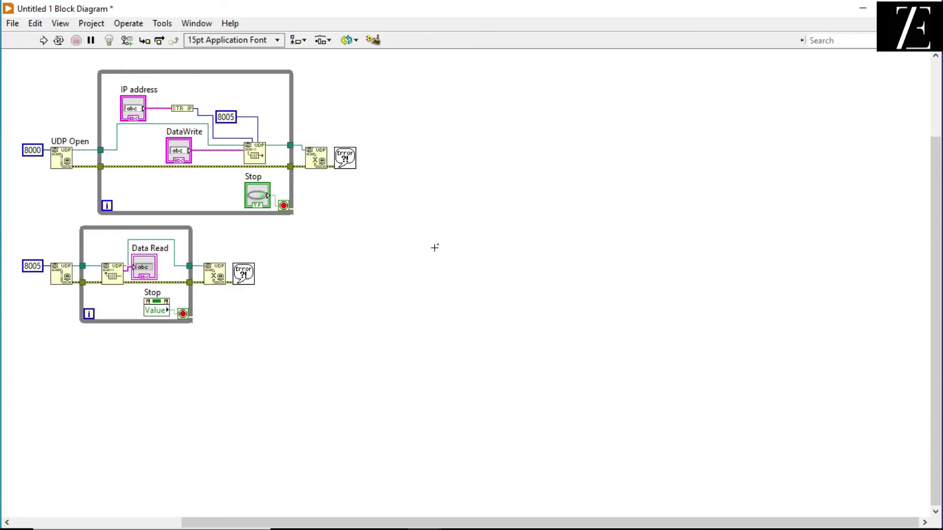
left_click(262, 153)
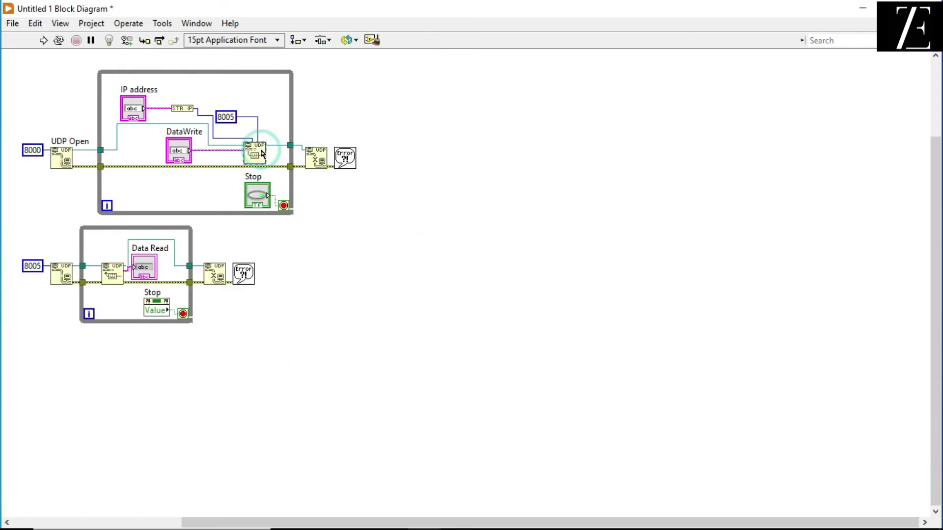
right_click(261, 153)
left_click(393, 159)
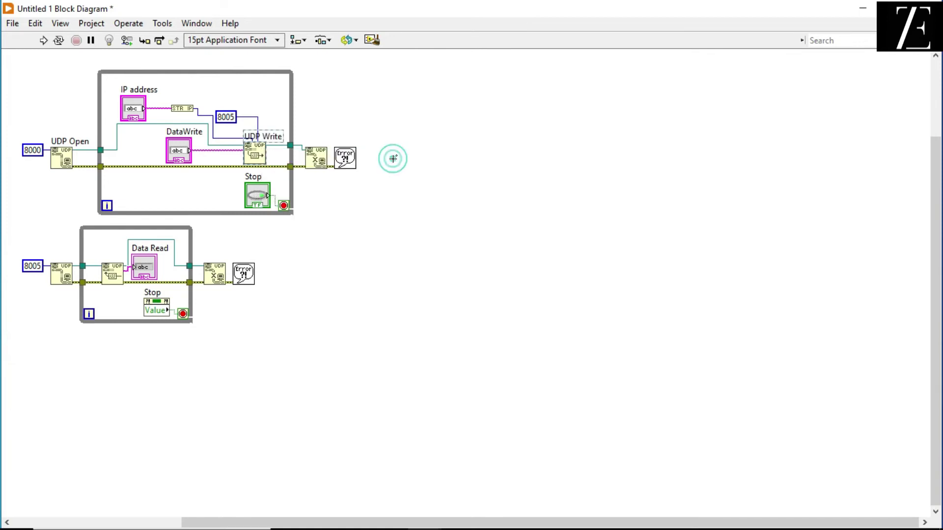
Step: Show labels on both UDP Close nodes, the lower UDP Read, and the lower UDP Open
right_click(323, 158)
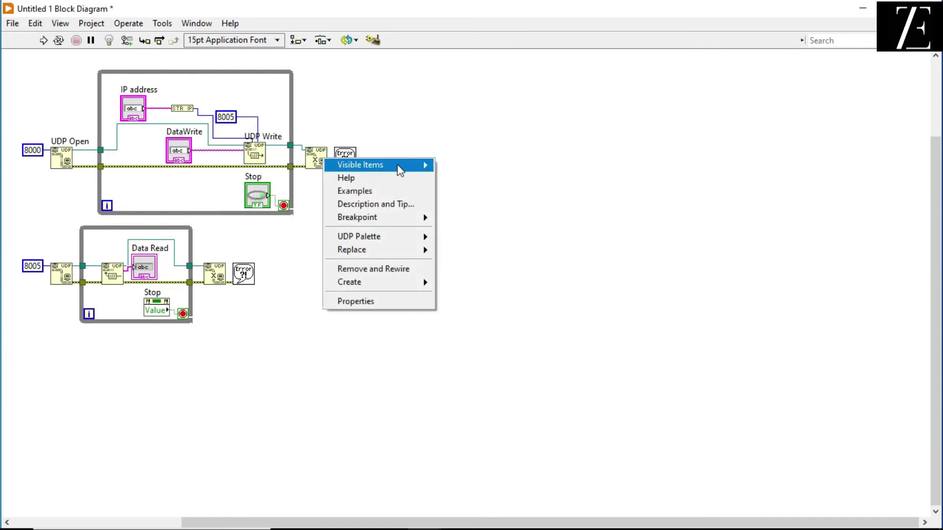
left_click(459, 164)
right_click(218, 278)
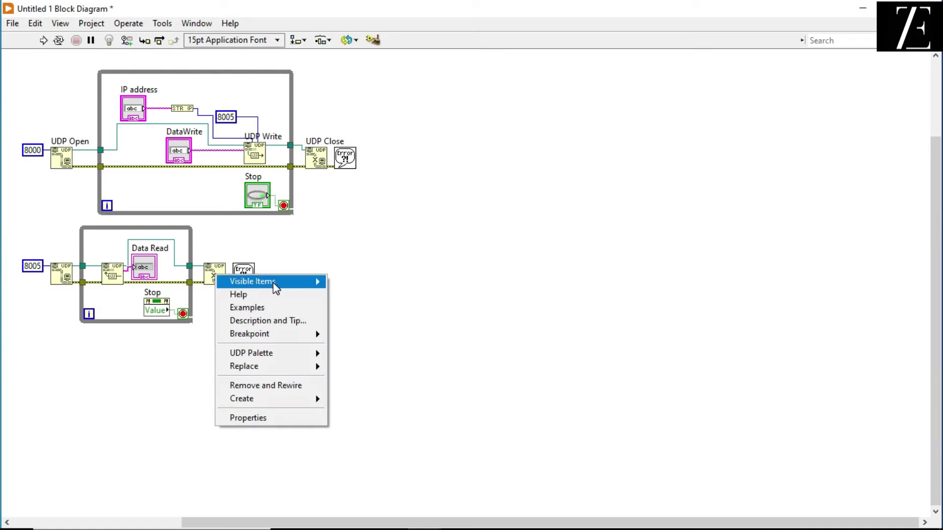
left_click(346, 278)
right_click(106, 270)
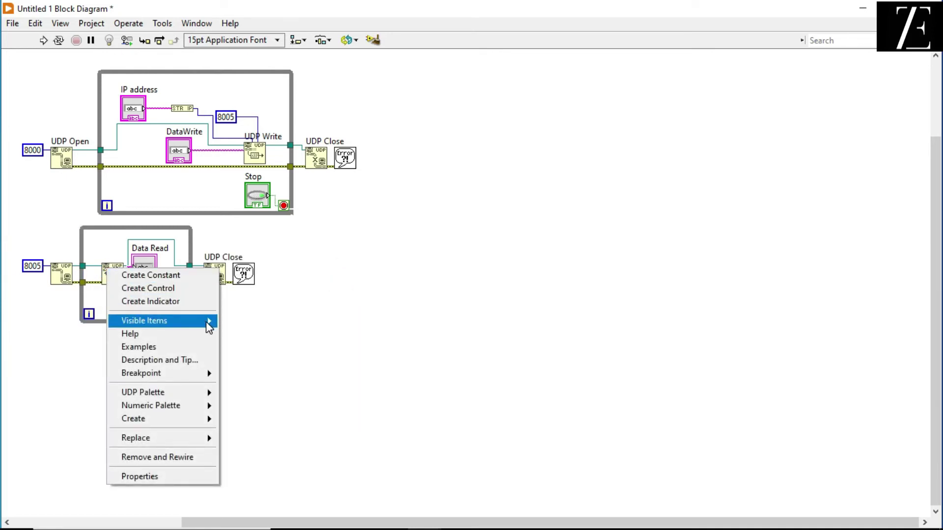
left_click(246, 319)
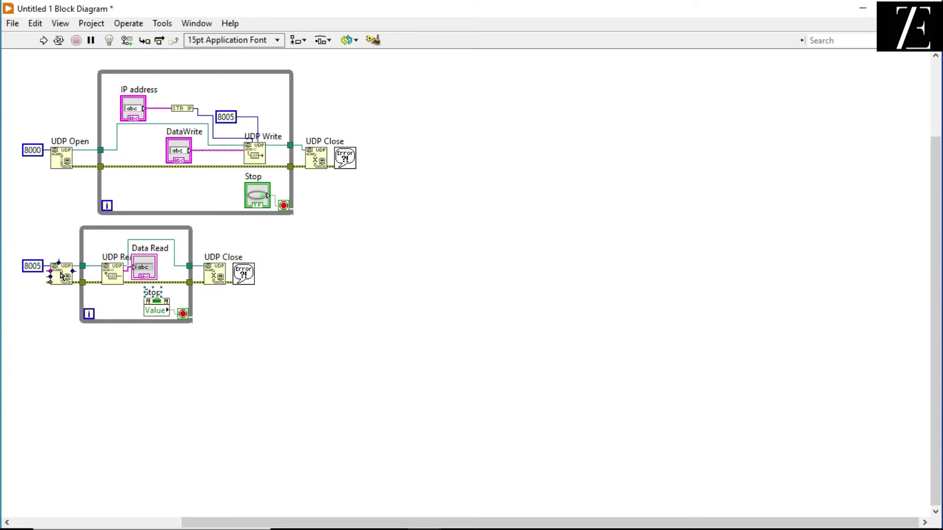
right_click(62, 275)
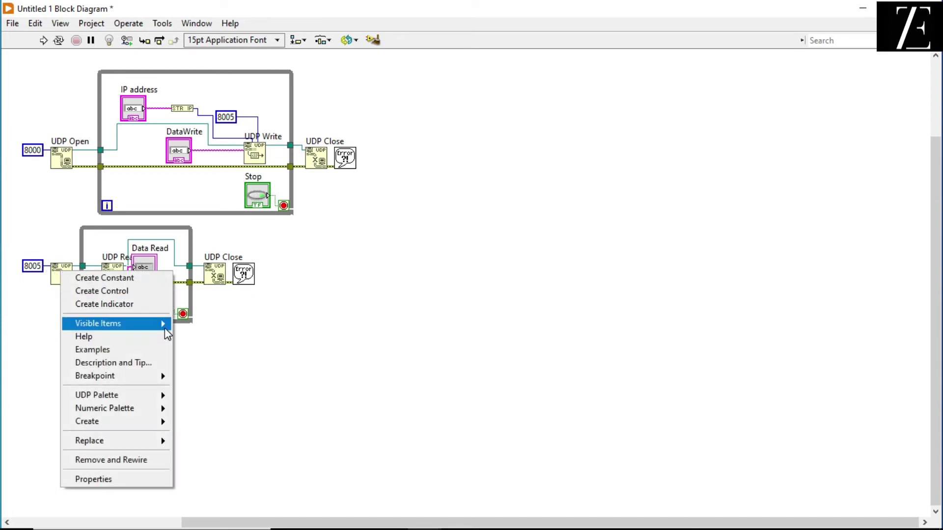
mouse_move(98, 323)
left_click(203, 322)
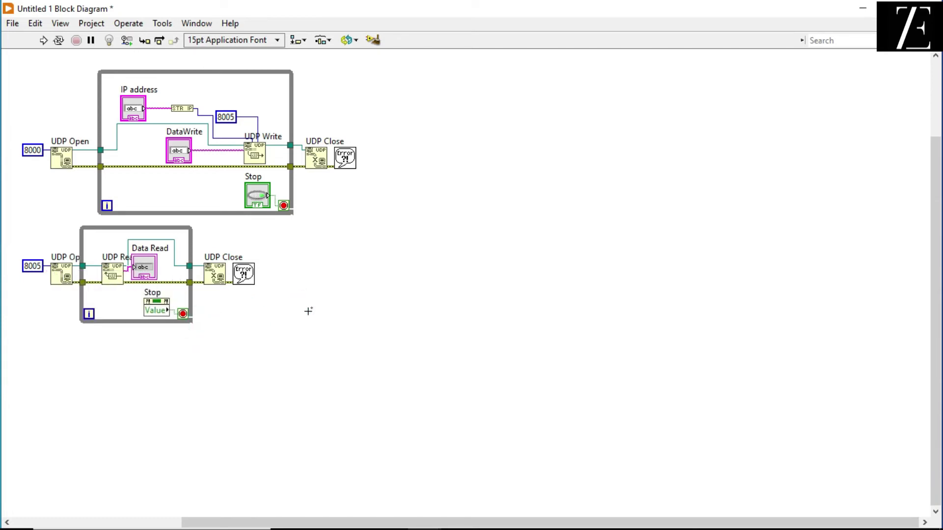
Step: Clean up the whole block diagram and switch to the front panel
key("ctrl+u")
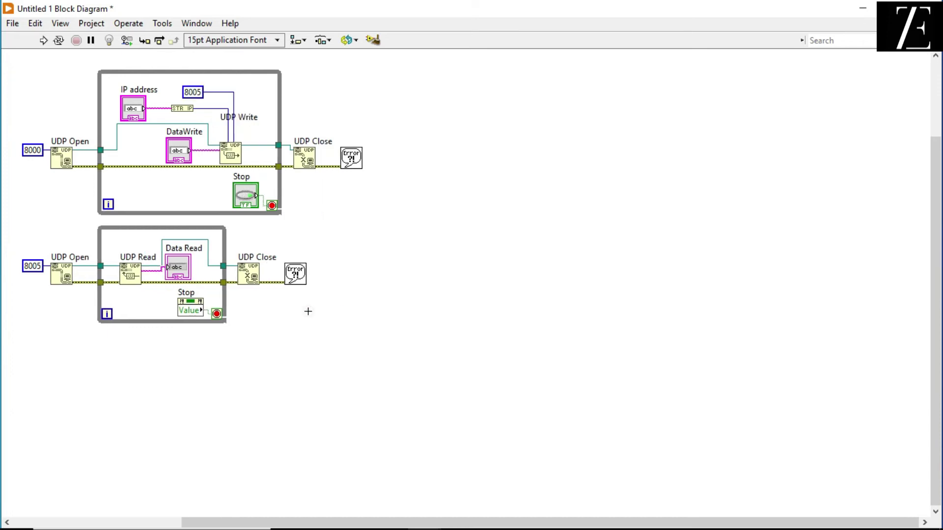
left_click(308, 312)
key("ctrl+e")
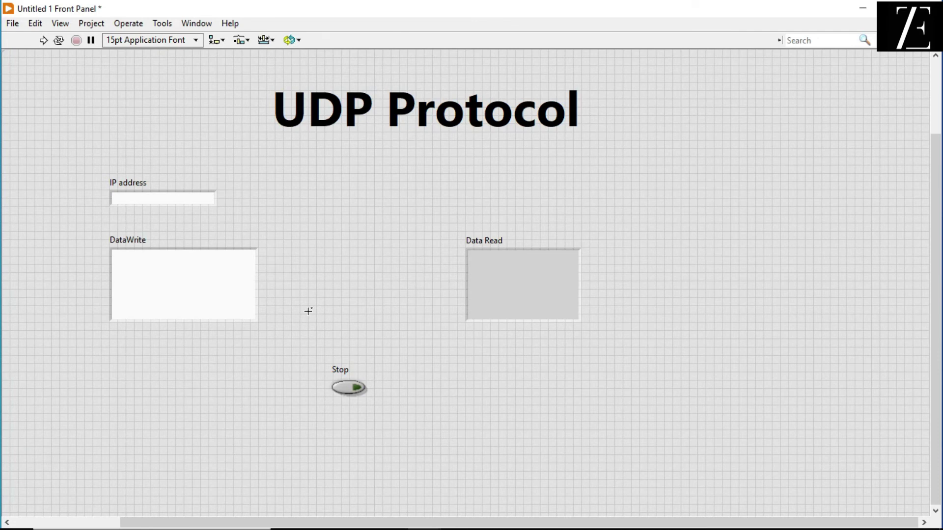
Step: Select the IP address and DataWrite fields, then search Windows for 'cm'
left_click(187, 195)
left_click(177, 272)
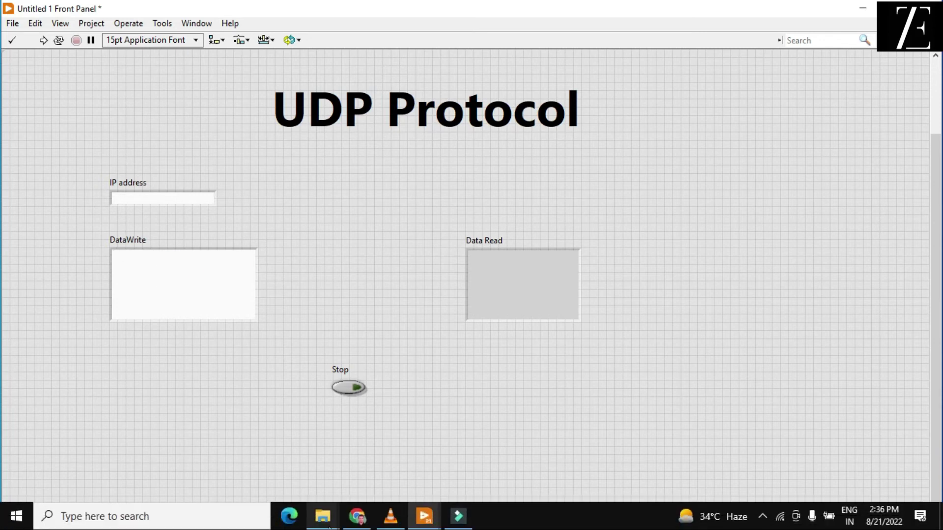
left_click(235, 516)
type("cm")
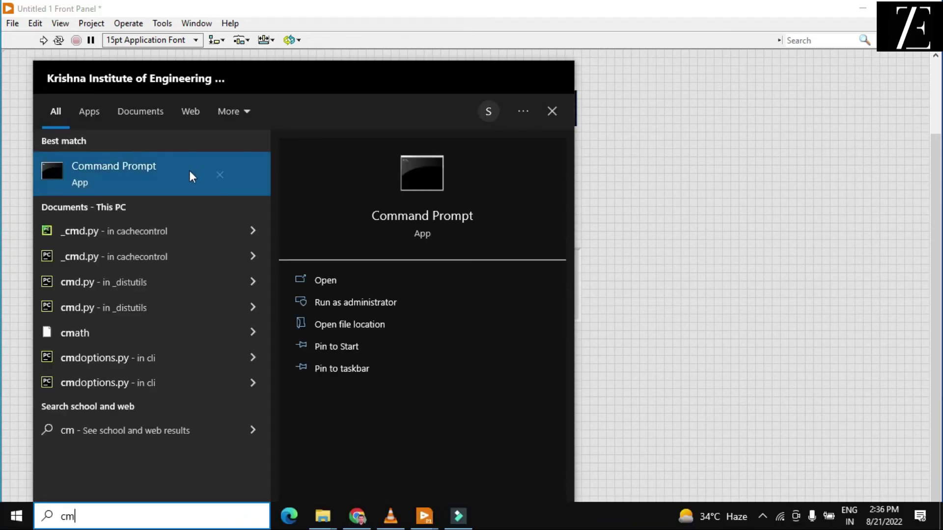
Step: Run ipconfig in Command Prompt and copy the IPv4 address 192.168.0.102
left_click(174, 177)
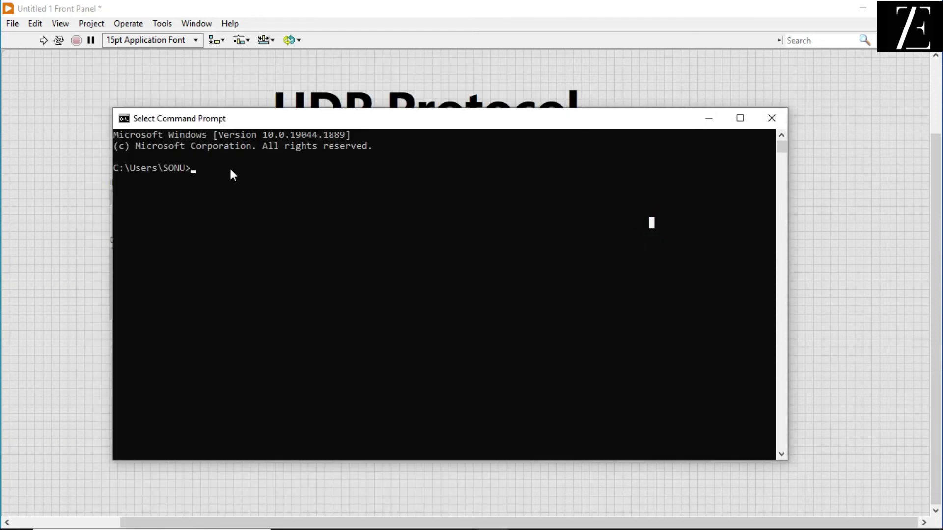
left_click(230, 168)
left_click(197, 169)
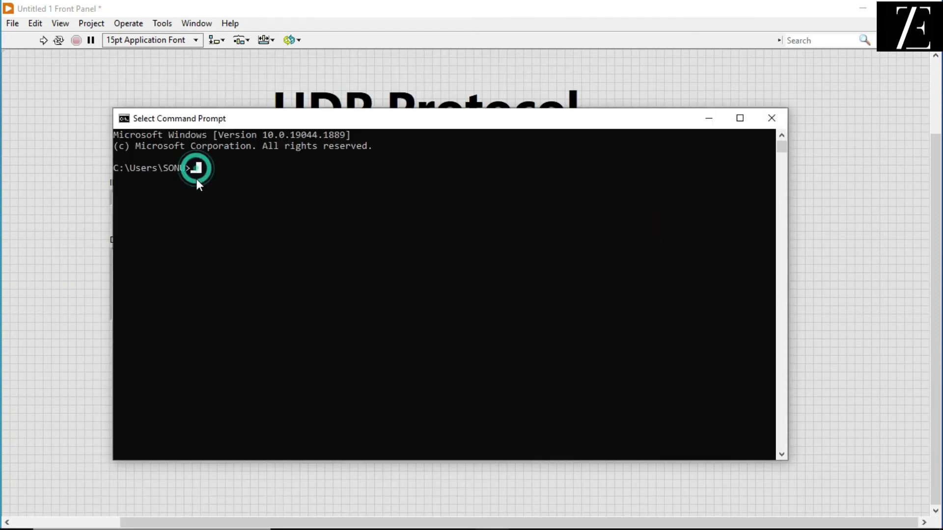
key("Escape")
type("i")
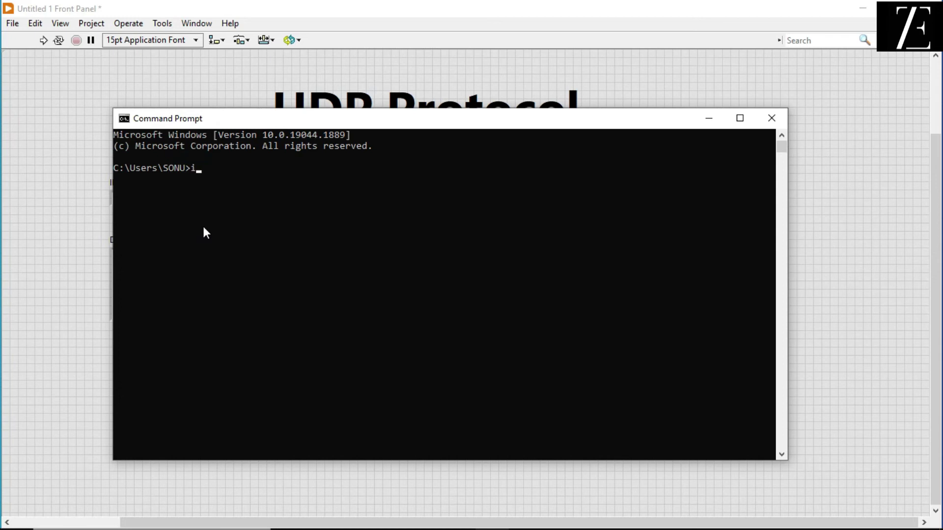
type("p")
type("config")
key("Return")
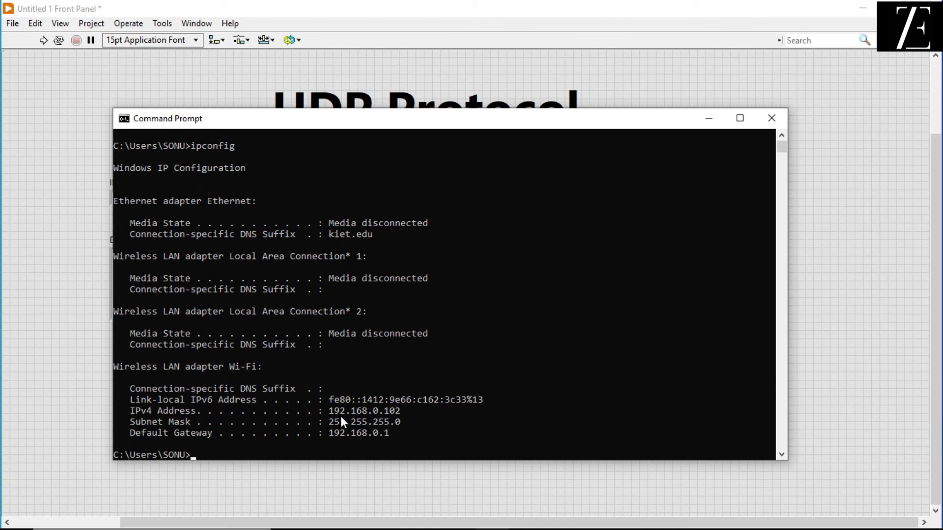
left_click_drag(330, 411, 394, 412)
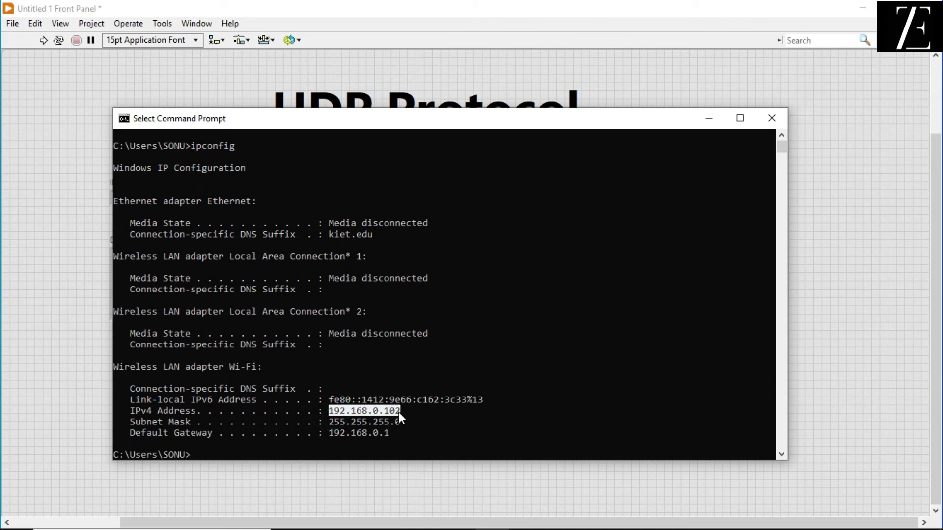
key("ctrl+c")
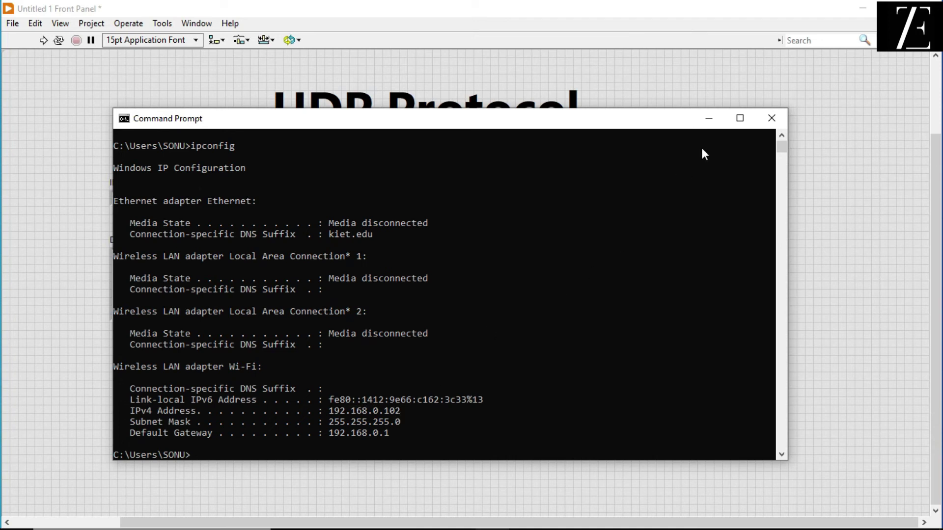
Step: Paste 192.168.0.102 into the front panel's IP address control
left_click(710, 119)
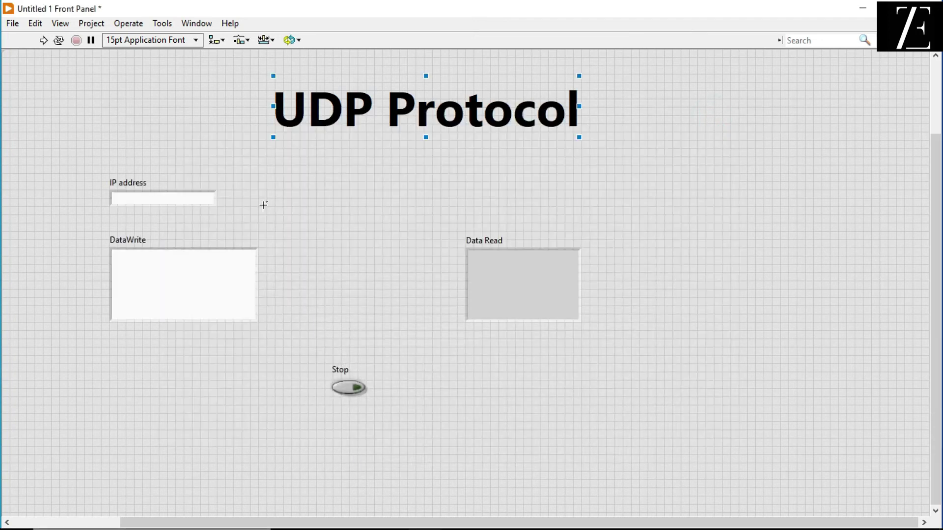
left_click(163, 199)
key("ctrl+v")
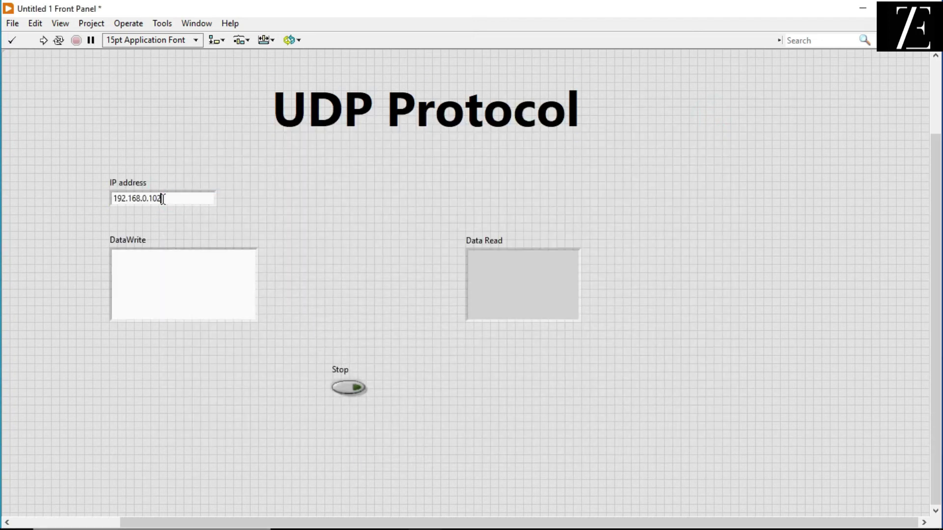
left_click(315, 206)
Step: Enter the message 'hello LabVIEW' in the DataWrite string control
left_click(210, 315)
left_click(192, 284)
type("ello")
type("LabV")
type("IEW")
left_click(321, 196)
Step: Run the VI, extend DataWrite to 'hello LabVIEW, salim', then show the block diagram
left_click(51, 44)
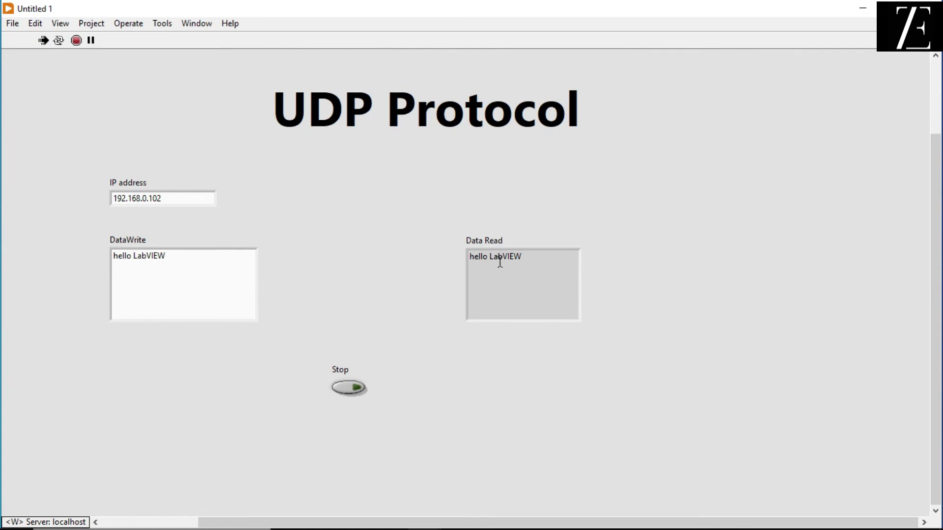
left_click(183, 261)
type("alim")
left_click(385, 255)
left_click(386, 253)
key("ctrl+e")
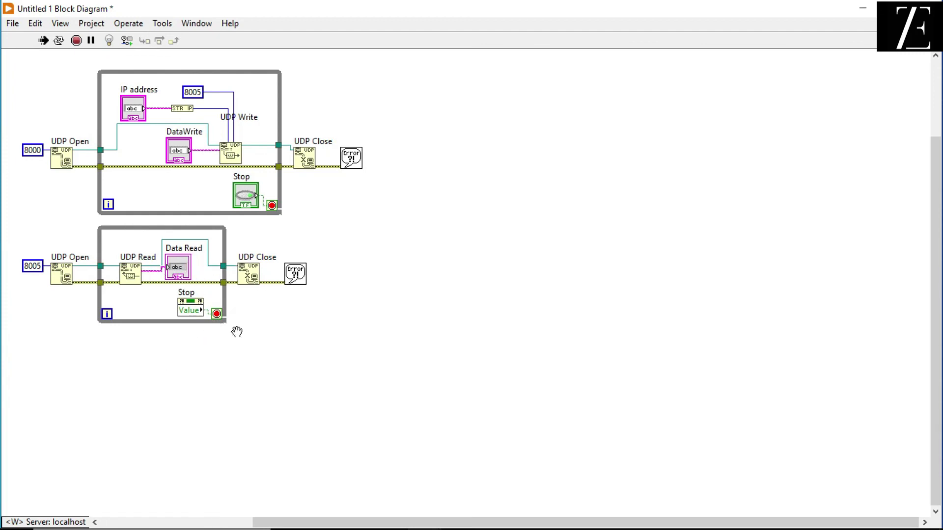
Step: Return to the front panel and stop the VI, leaving 'hello LabVIEW, salim' in Data Read
key("ctrl+e")
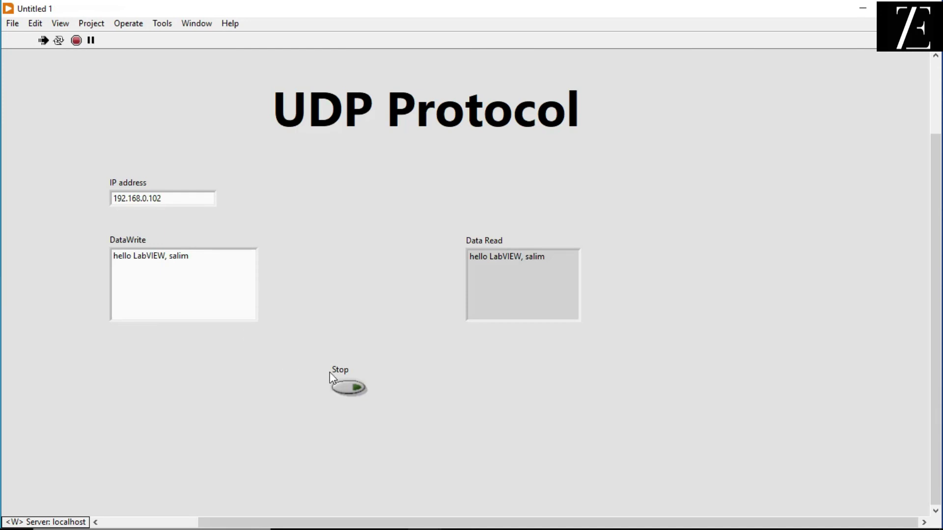
left_click(345, 386)
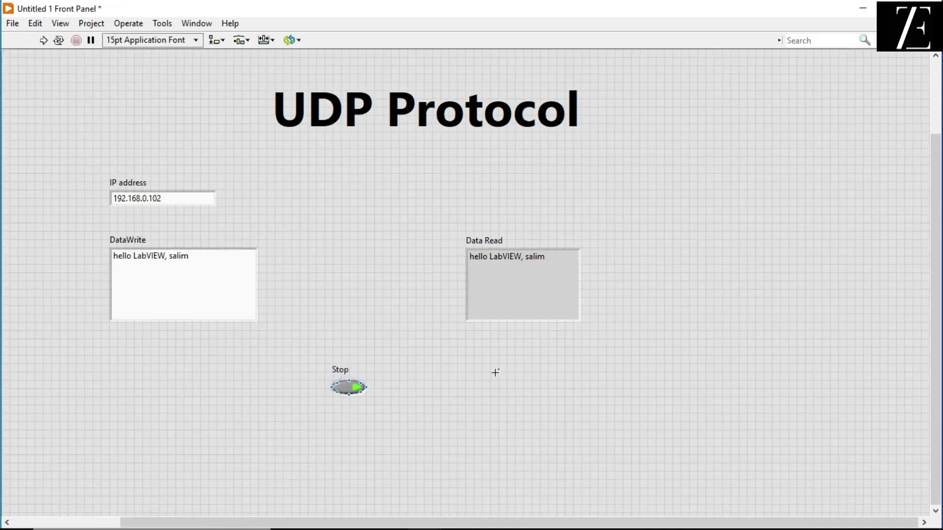